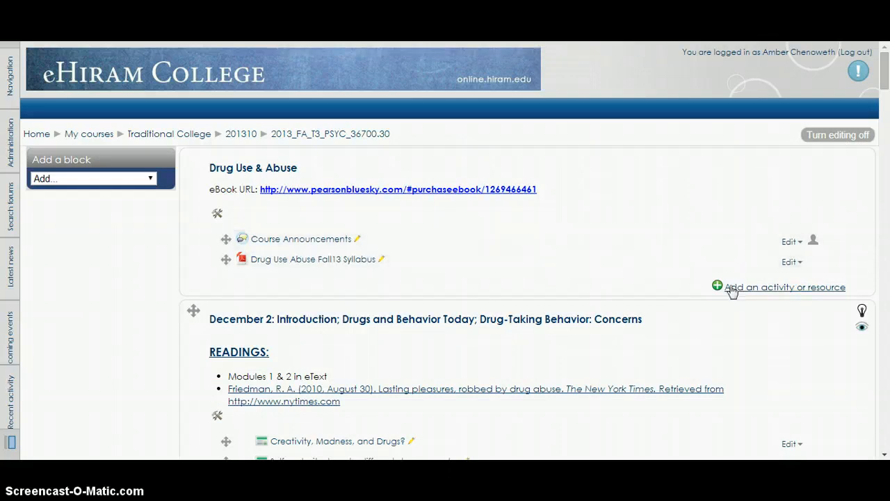
# Start adding a new Quiz activity to the Drug Use & Abuse section at the start of the course
pyautogui.click(789, 288)
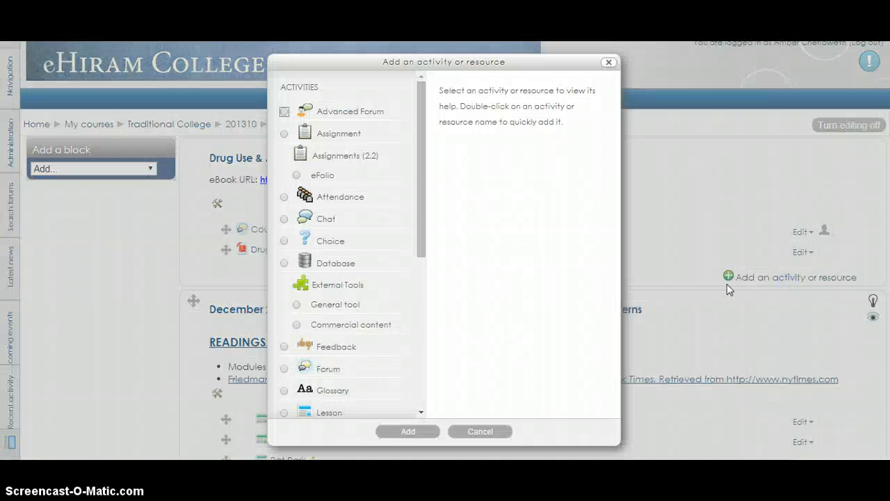
pyautogui.moveTo(419, 91)
pyautogui.mouseDown()
pyautogui.moveTo(431, 190)
pyautogui.moveTo(424, 254)
pyautogui.moveTo(417, 73)
pyautogui.mouseUp()
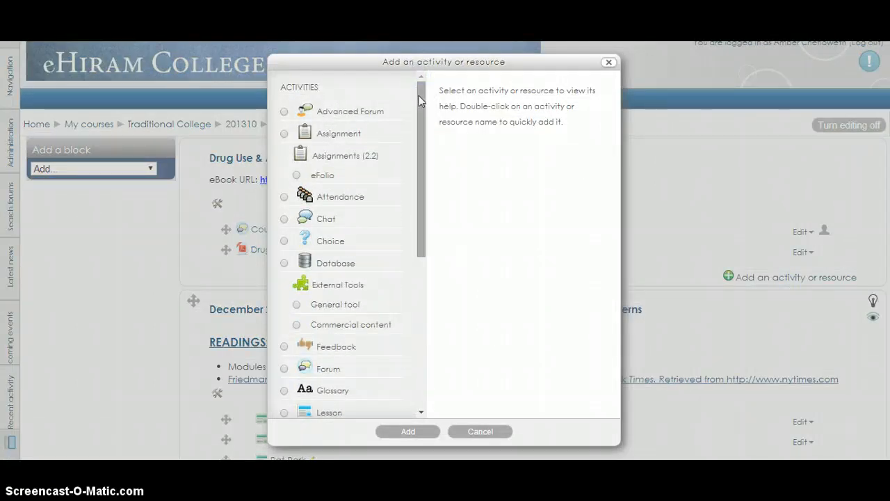
pyautogui.click(284, 112)
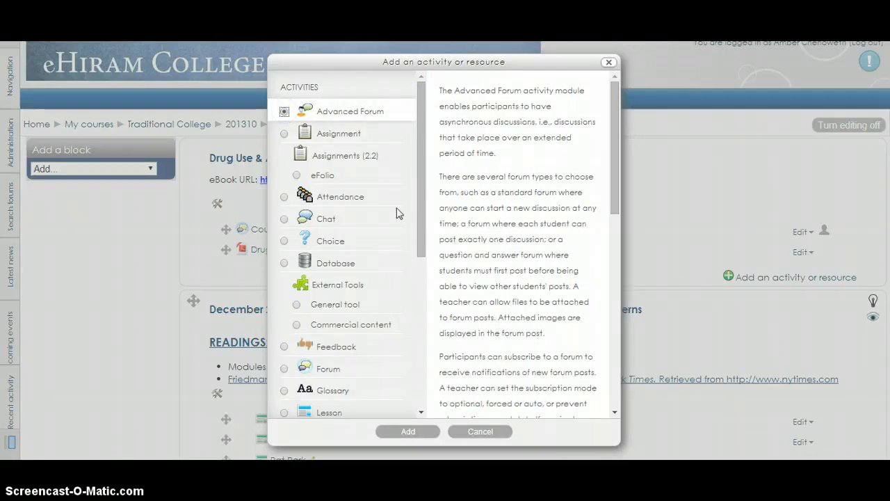
pyautogui.click(284, 133)
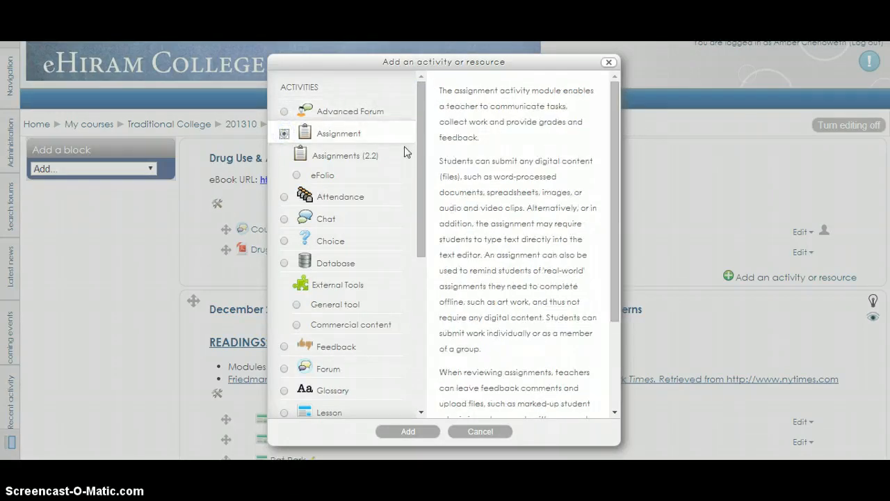
pyautogui.moveTo(421, 143); pyautogui.dragTo(428, 211)
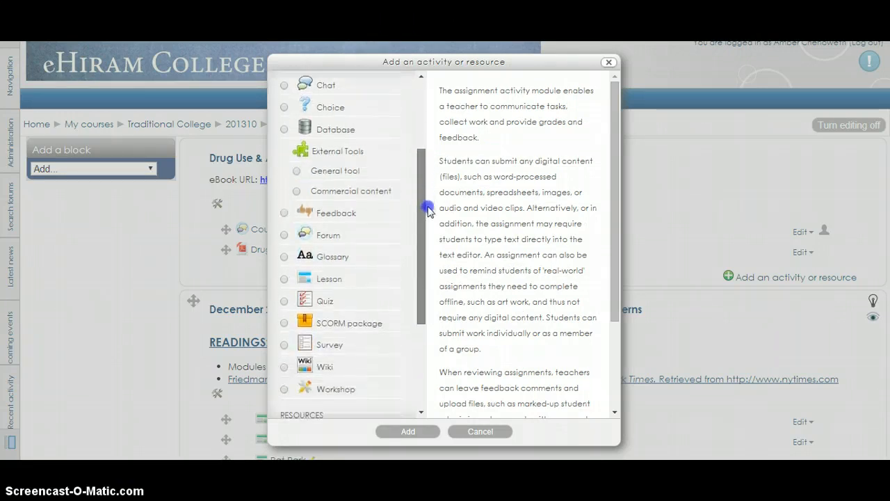
pyautogui.click(284, 296)
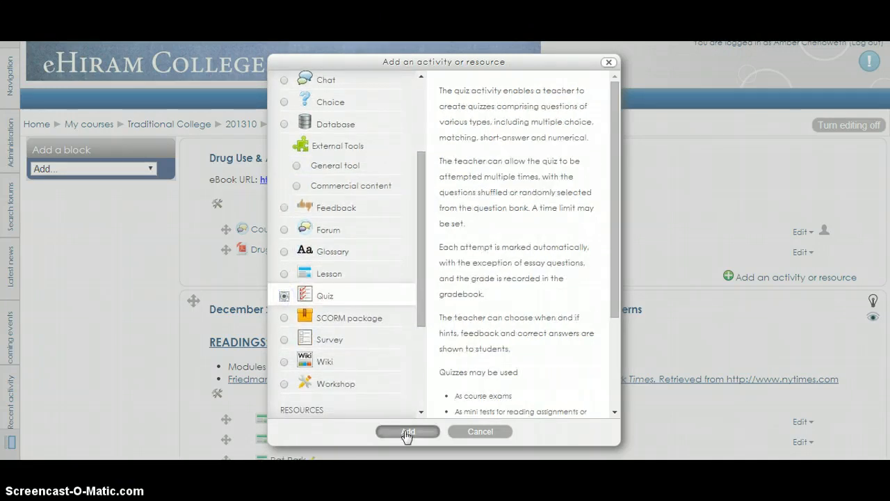
pyautogui.click(406, 432)
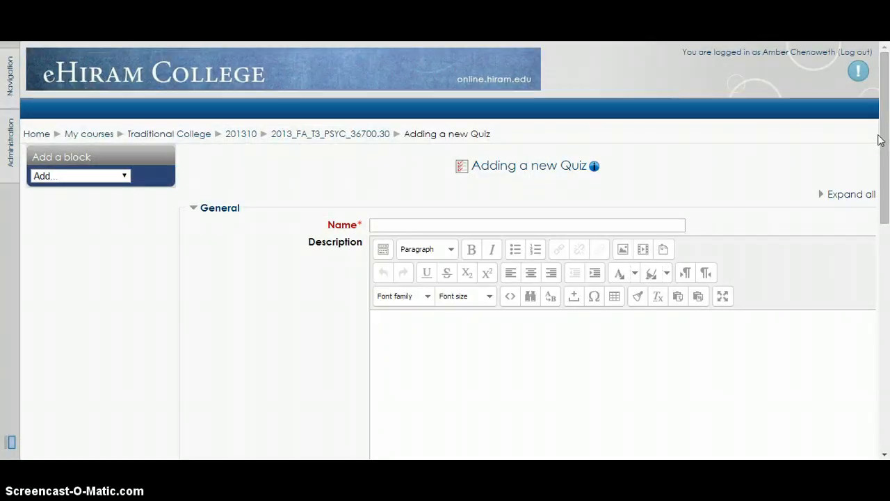
# Expand all the settings sections of the new quiz form
pyautogui.moveTo(881, 140); pyautogui.dragTo(876, 343)
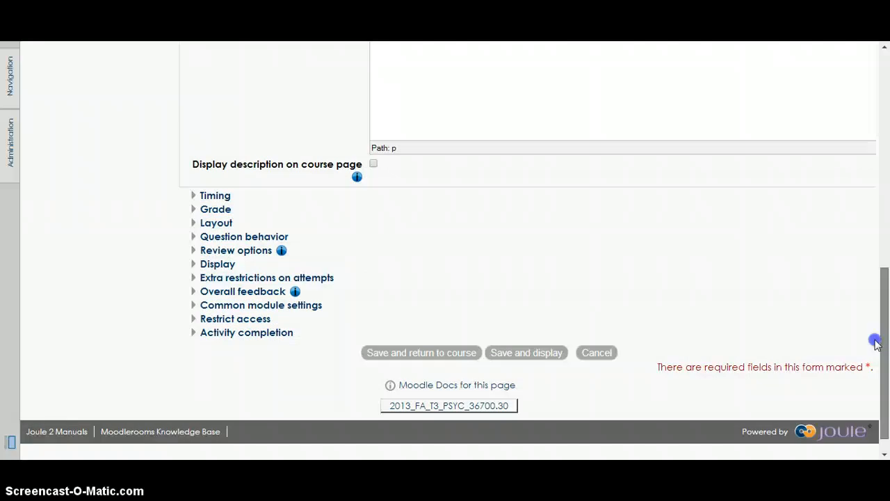
pyautogui.moveTo(875, 343); pyautogui.dragTo(886, 130)
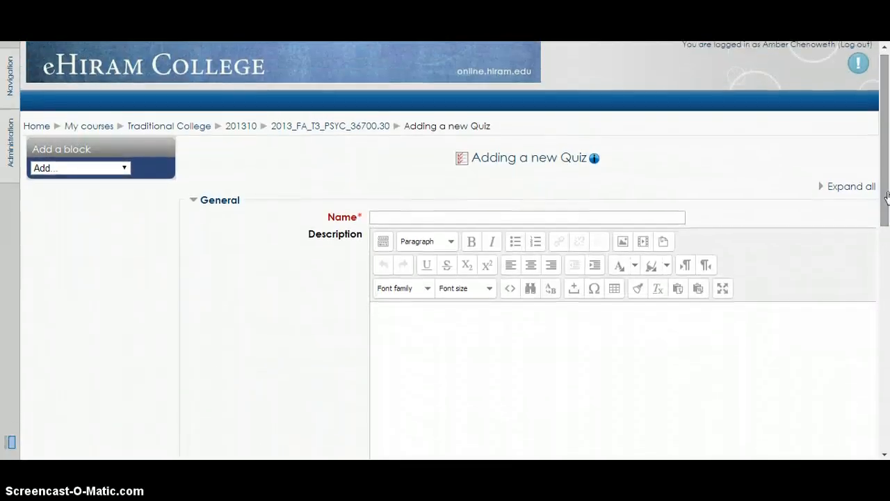
pyautogui.click(849, 186)
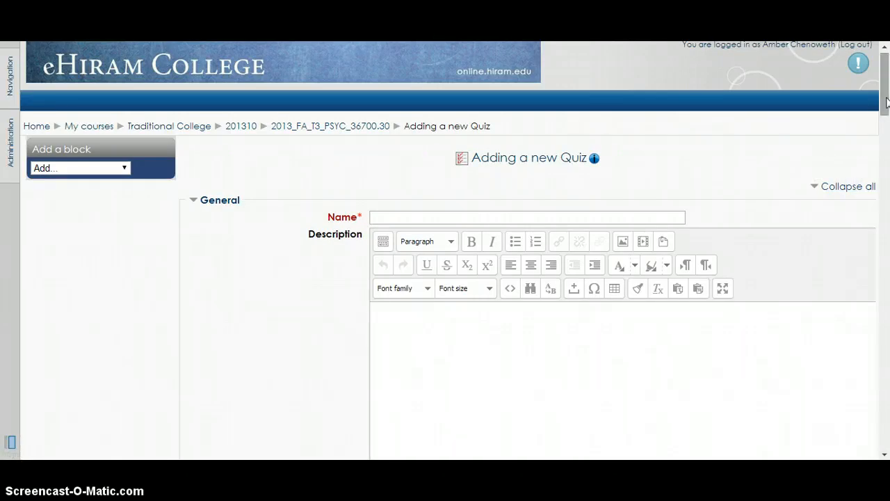
# Name the quiz "Quiz A" and enter the description "General info and instructions here."
pyautogui.click(396, 214)
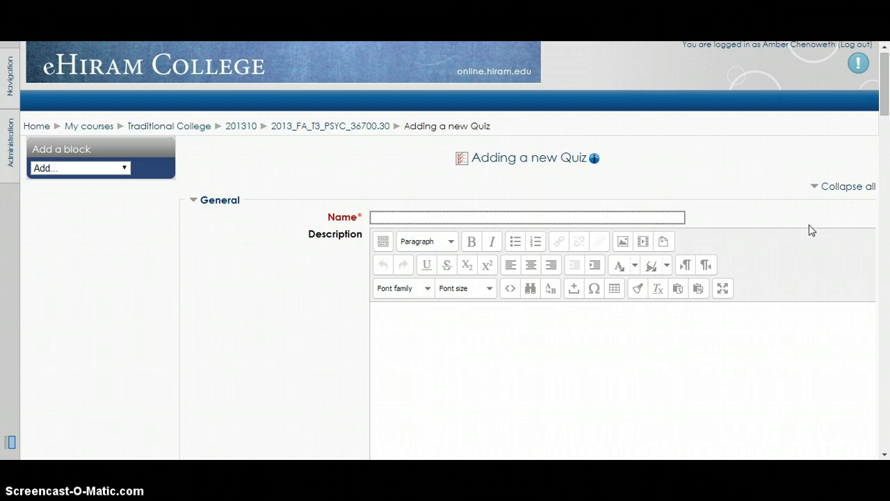
pyautogui.write('Quiz A')
pyautogui.click(439, 375)
pyautogui.scroll(-2, 441, 368)
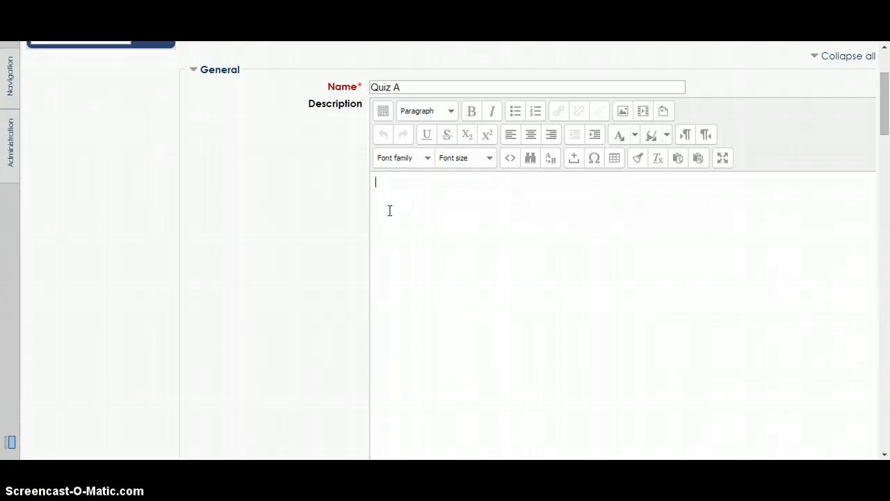
pyautogui.write('General info and inst')
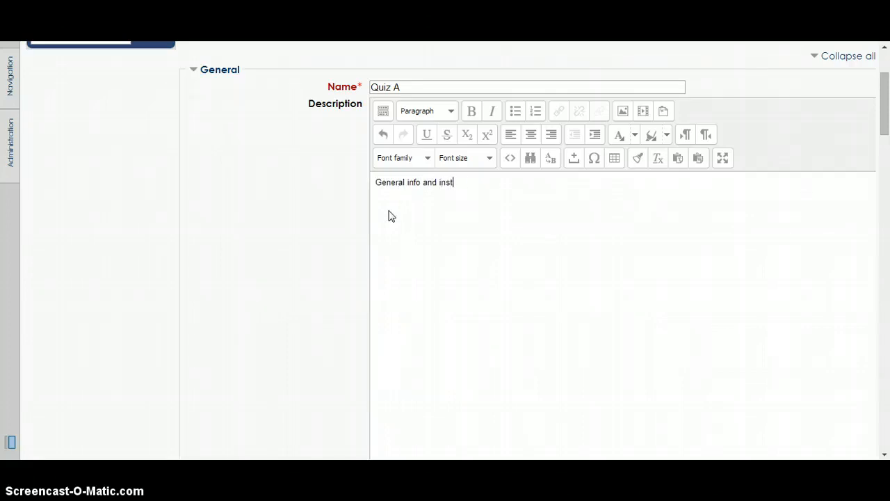
pyautogui.write('ructions here.')
# In the timing settings, set what happens when time expires to "Open attempts are submitted automatically"
pyautogui.scroll(-5, 428, 249)
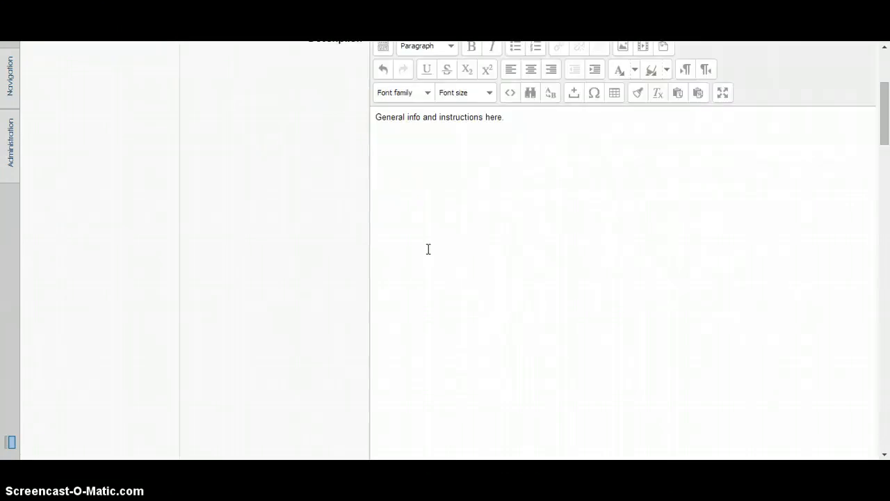
pyautogui.scroll(-3, 453, 224)
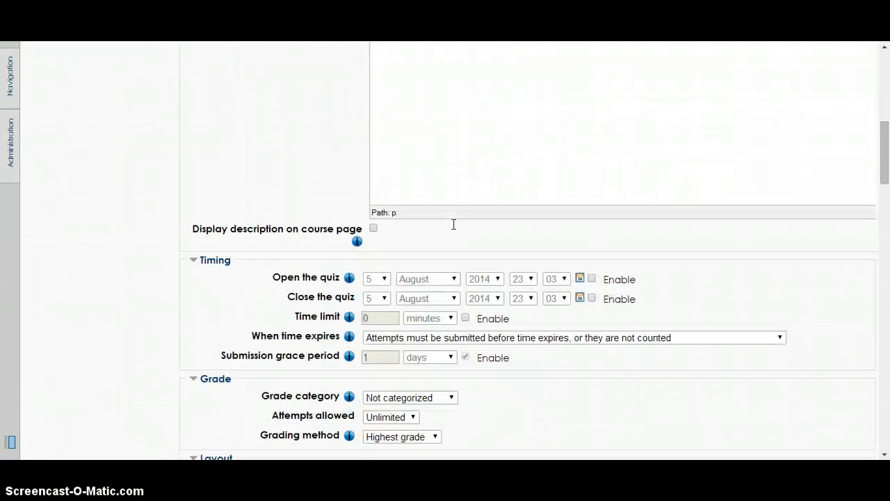
pyautogui.scroll(-1, 453, 225)
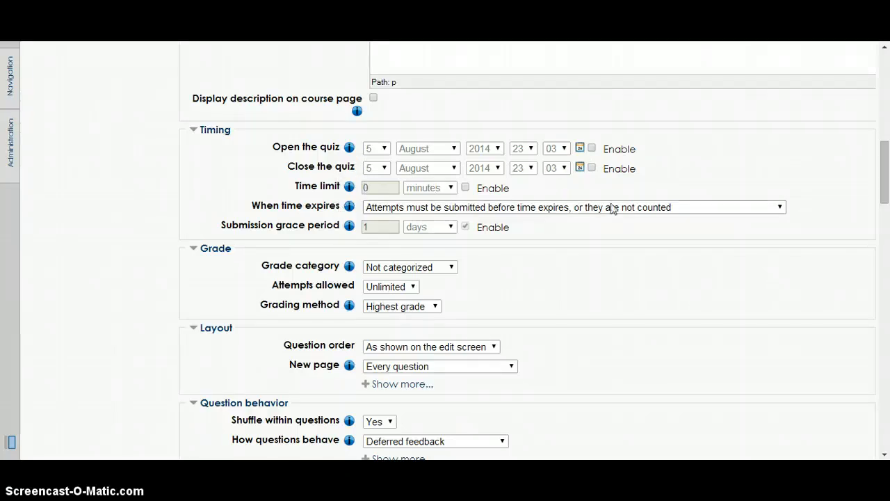
pyautogui.click(781, 207)
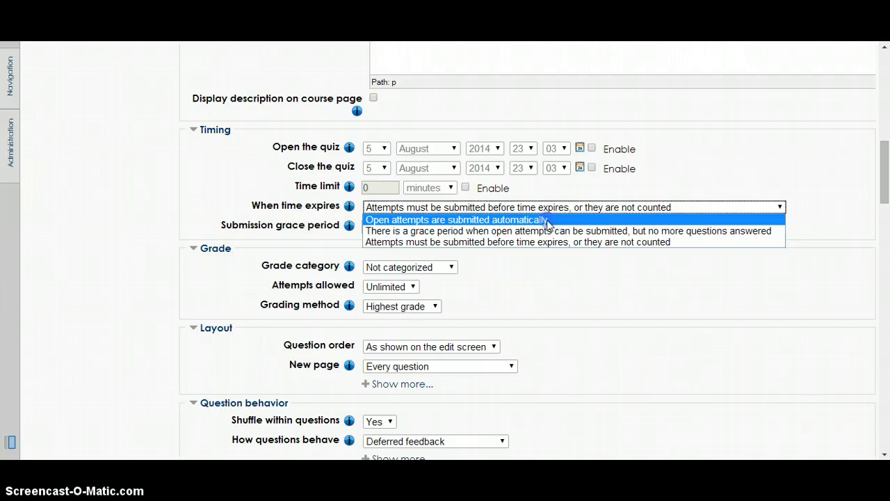
pyautogui.click(548, 221)
pyautogui.click(592, 254)
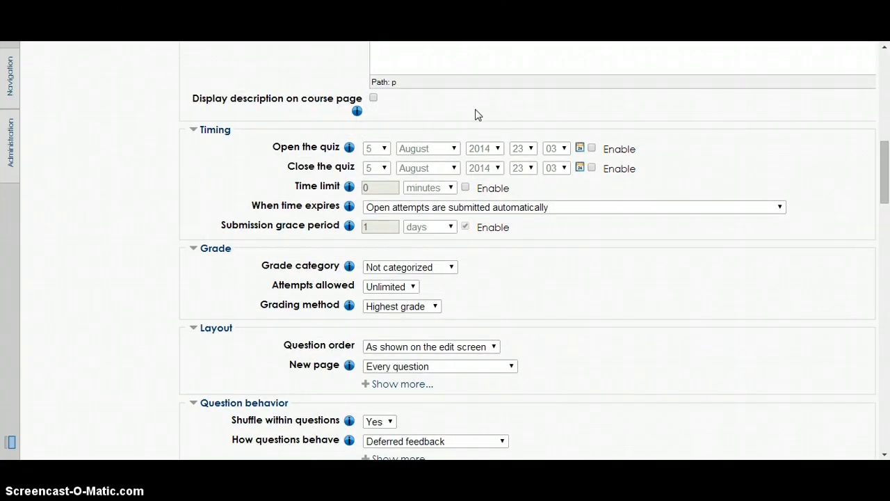
# Set the quiz's grade category to Quizzes & Exams
pyautogui.click(454, 268)
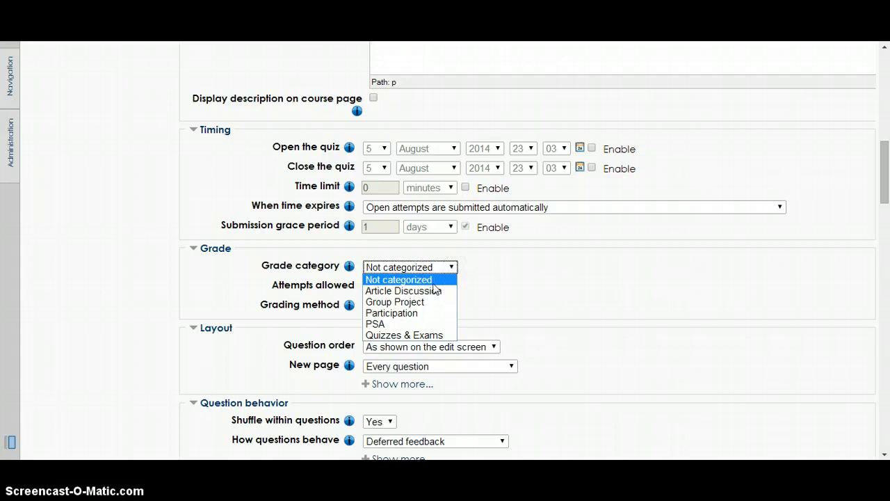
pyautogui.click(415, 335)
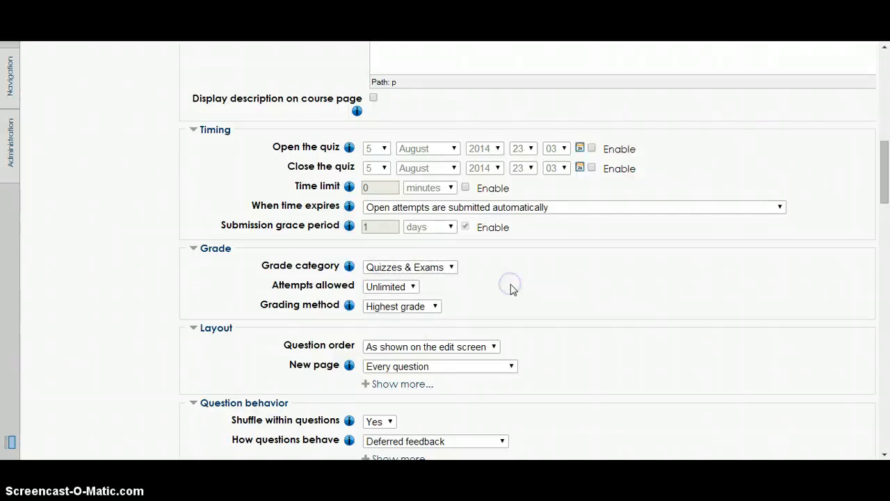
# Limit the quiz to 1 allowed attempt
pyautogui.scroll(-1, 514, 259)
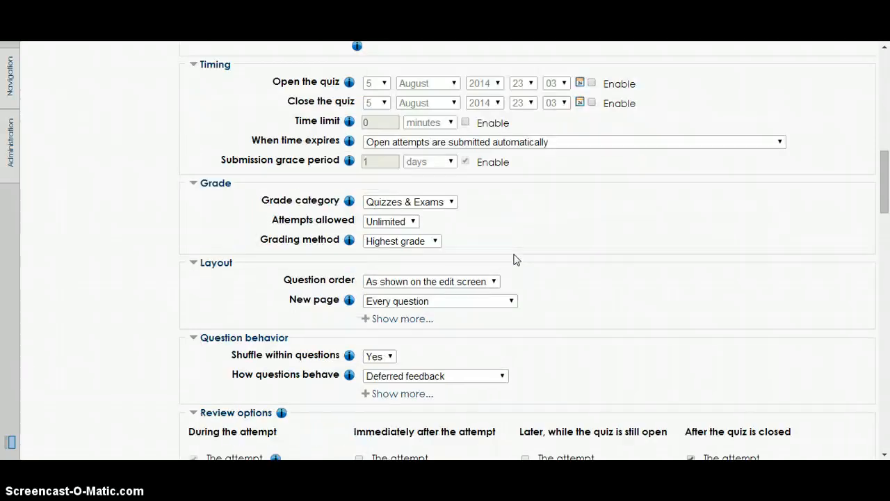
pyautogui.click(414, 224)
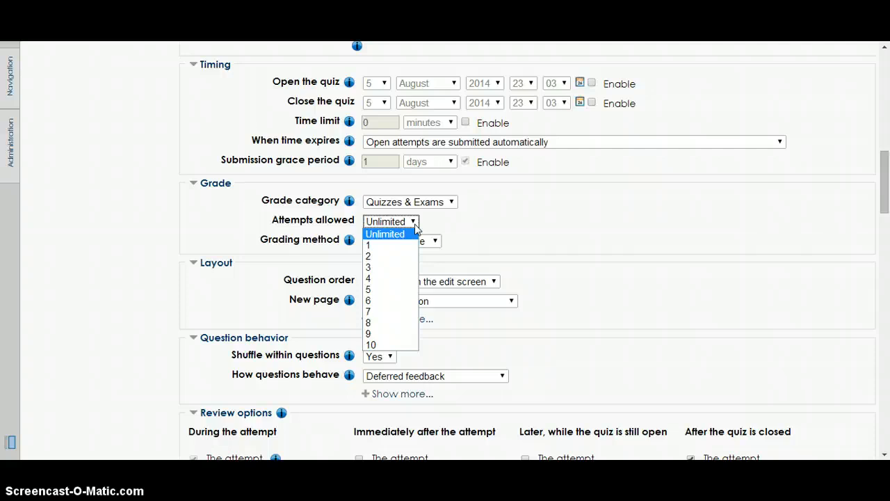
pyautogui.click(381, 246)
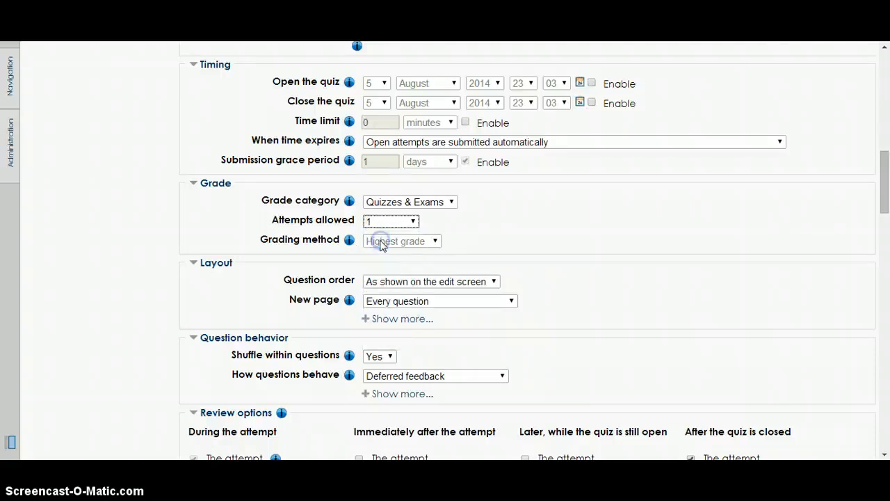
pyautogui.click(449, 228)
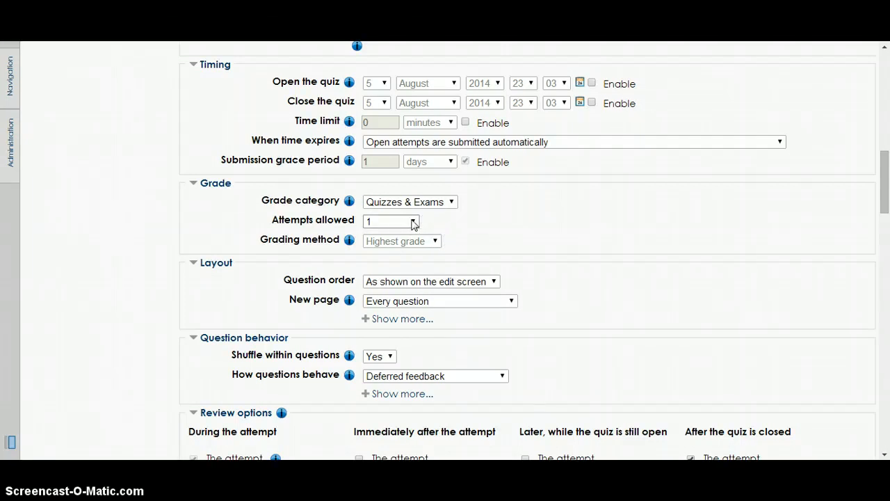
# Allow 2 attempts at the quiz and set the grading method to First attempt
pyautogui.click(416, 222)
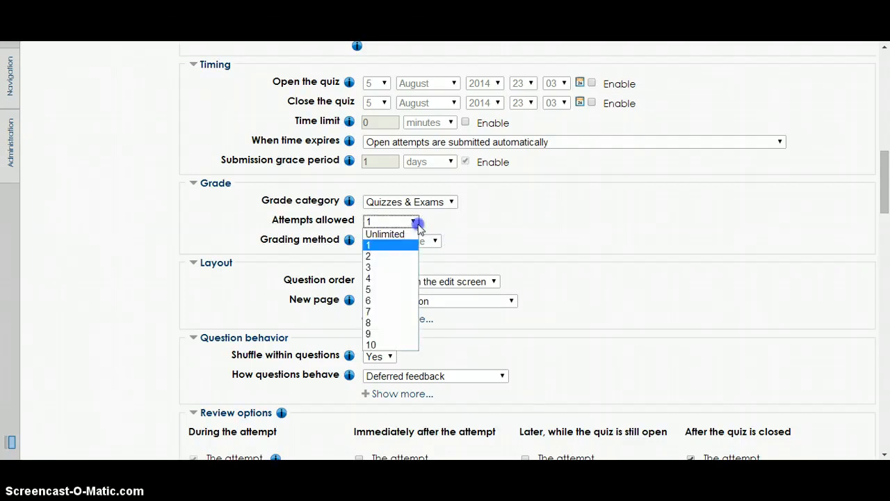
pyautogui.click(403, 257)
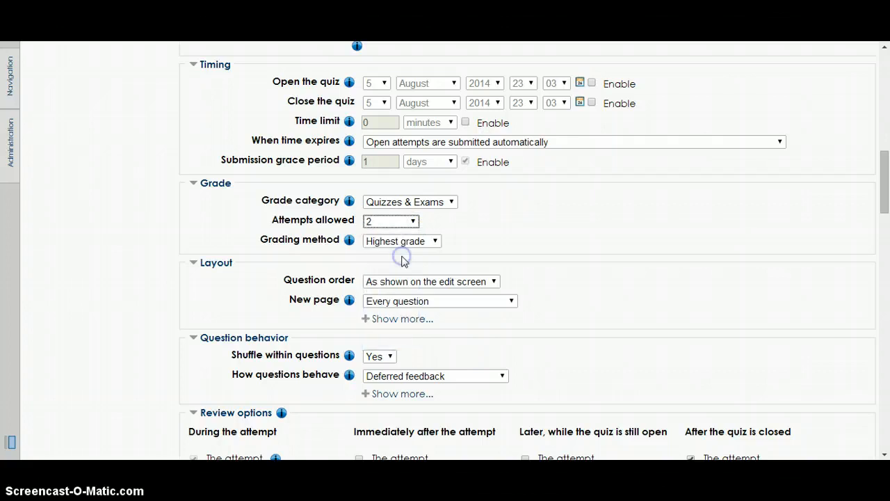
pyautogui.click(435, 244)
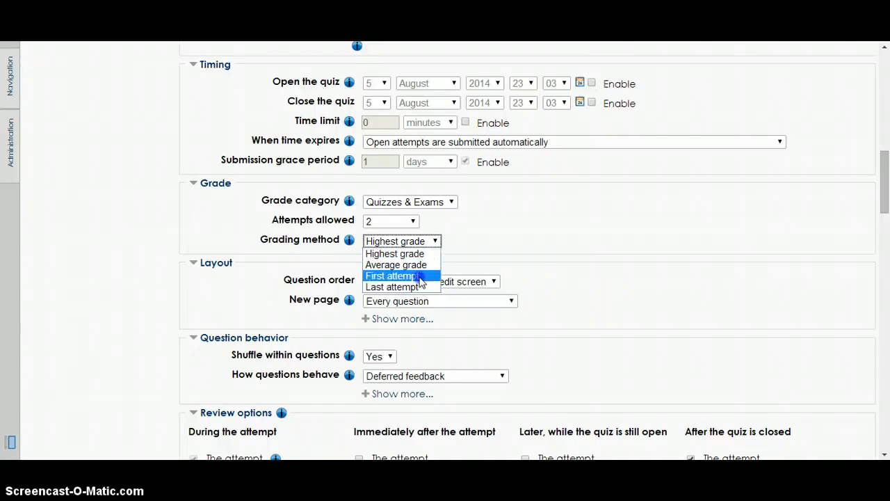
pyautogui.click(420, 276)
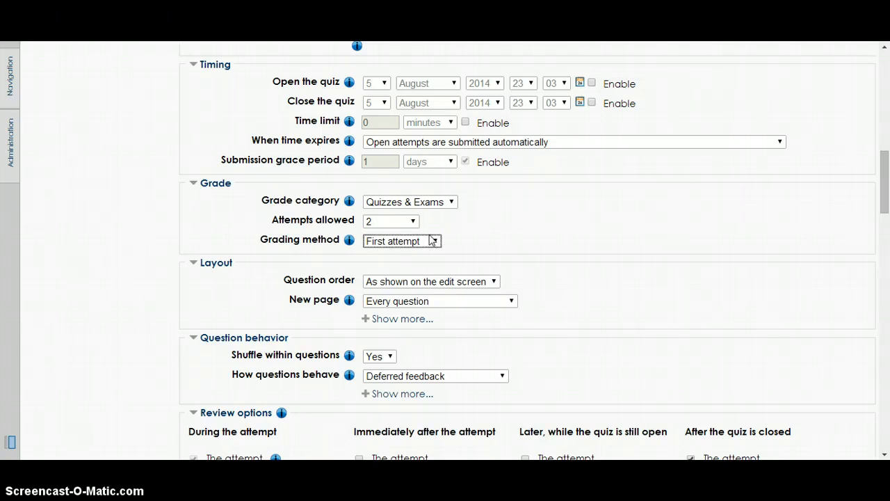
pyautogui.click(491, 239)
# In the layout settings, set the new page option to "Never, all questions on one page"
pyautogui.scroll(-1, 491, 238)
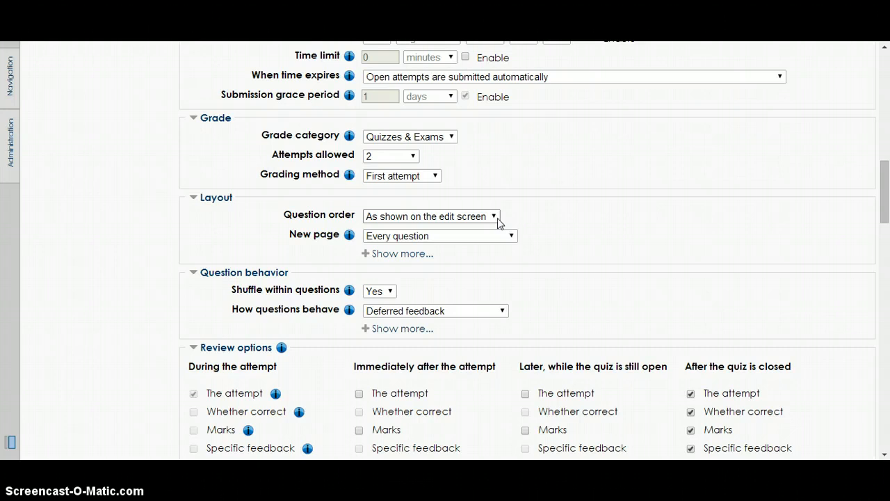
pyautogui.click(496, 216)
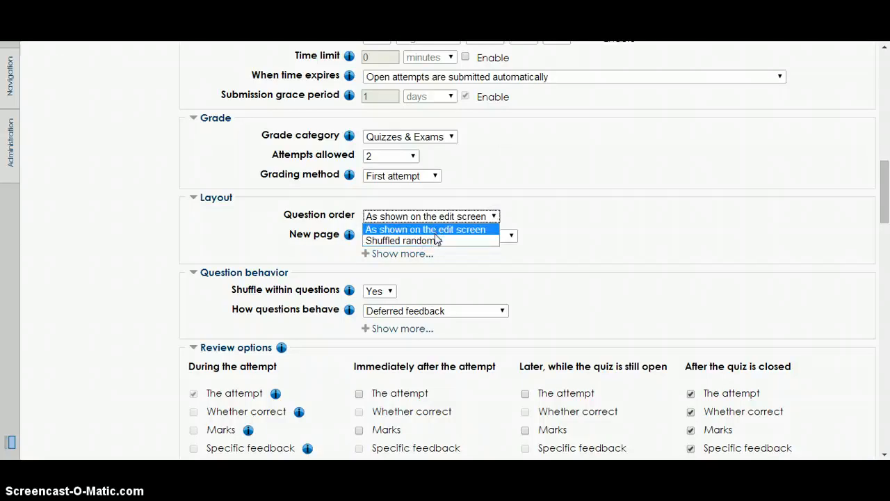
pyautogui.click(595, 227)
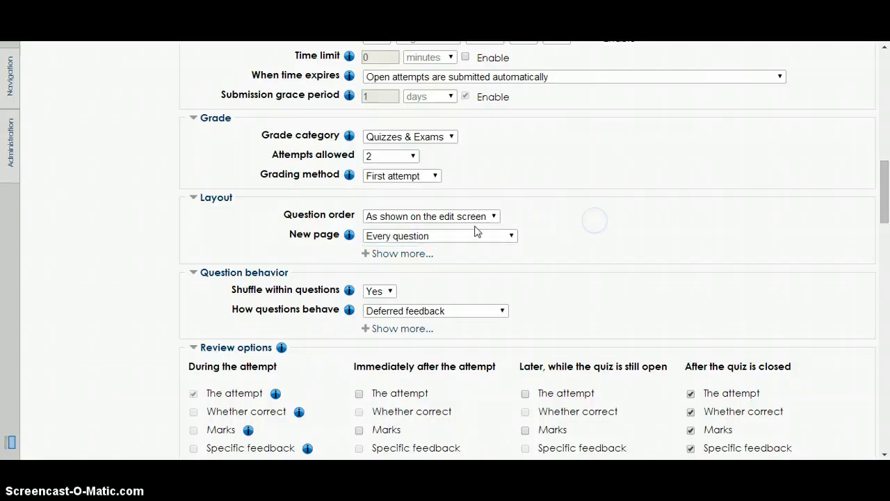
pyautogui.click(512, 237)
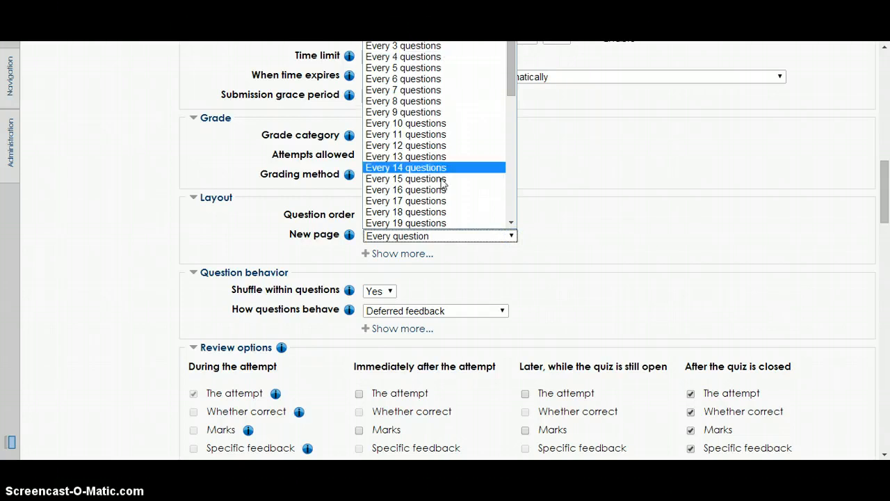
pyautogui.moveTo(510, 72); pyautogui.dragTo(527, 43)
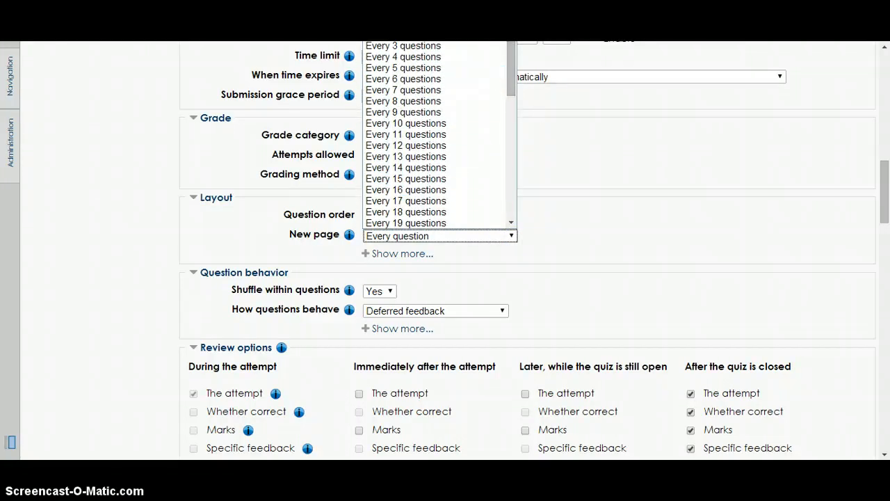
pyautogui.click(435, 12)
pyautogui.click(544, 234)
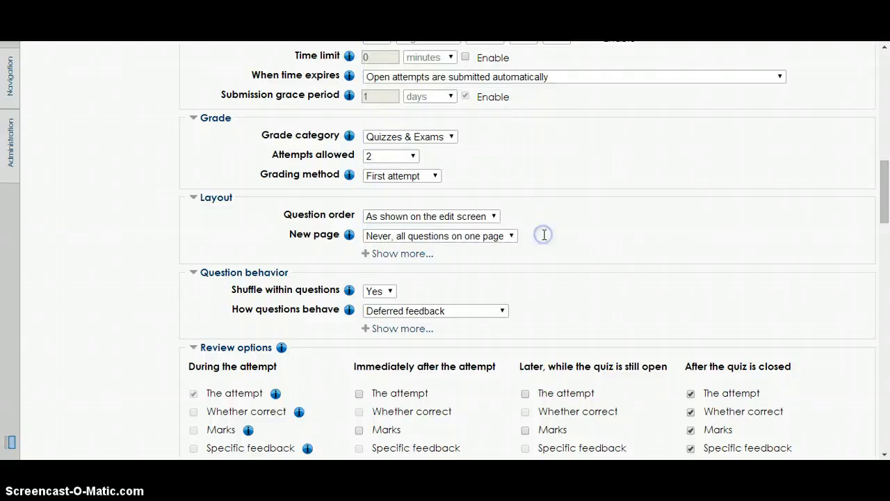
# Set the question order of the quiz to "Shuffled randomly"
pyautogui.click(493, 216)
pyautogui.click(452, 241)
pyautogui.click(567, 216)
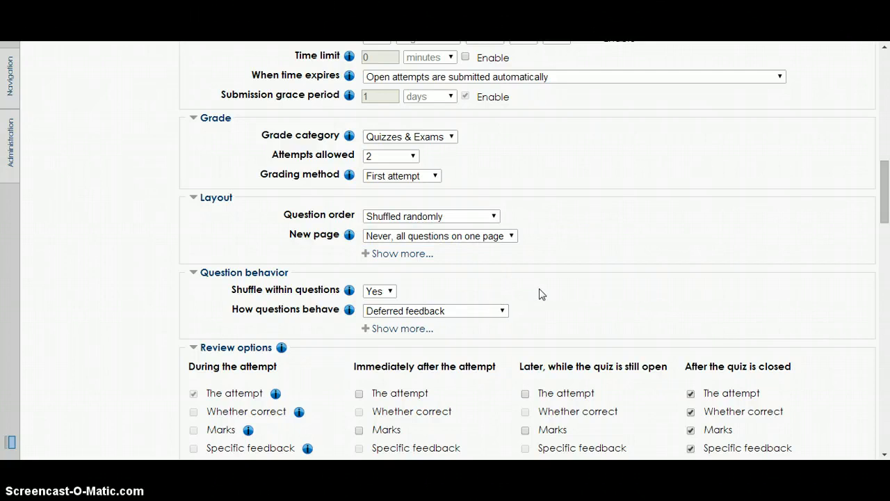
# Check the available choices for shuffling within questions in the question behavior settings, leaving the option at Yes
pyautogui.scroll(-1, 566, 264)
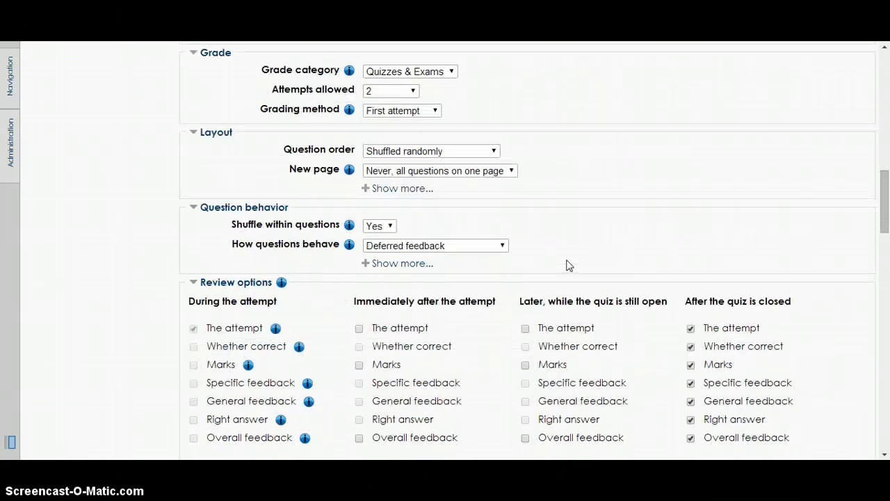
pyautogui.scroll(-1, 416, 206)
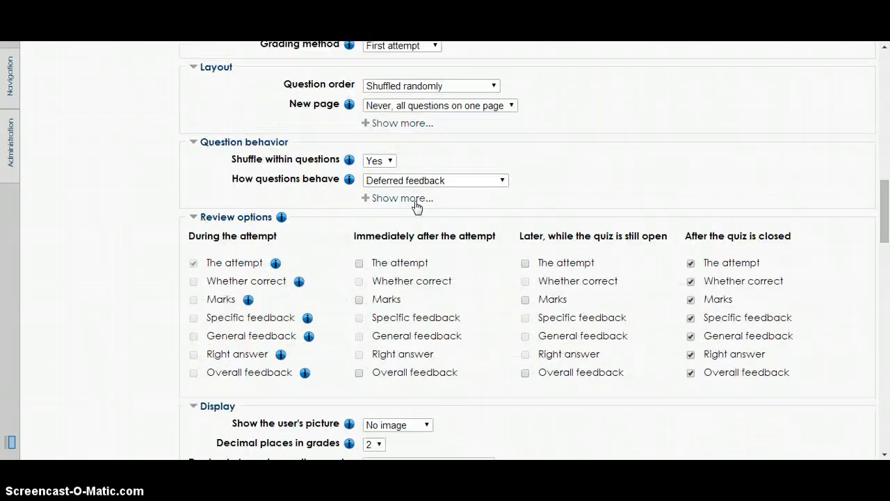
pyautogui.click(391, 160)
pyautogui.click(412, 161)
pyautogui.click(570, 150)
# Examine the review options, display, extra restrictions, overall feedback, common module, restrict access and activity completion settings of the quiz
pyautogui.scroll(-1, 572, 147)
pyautogui.scroll(-1, 573, 148)
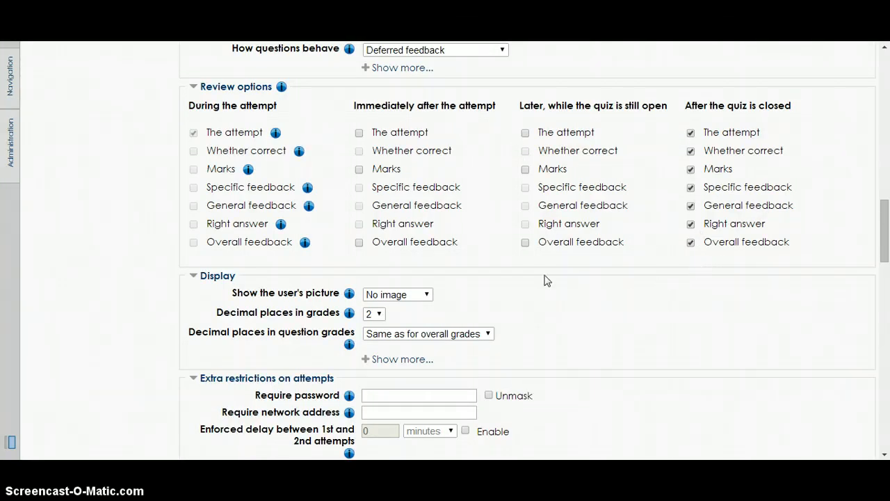
pyautogui.click(465, 281)
pyautogui.scroll(-2, 588, 290)
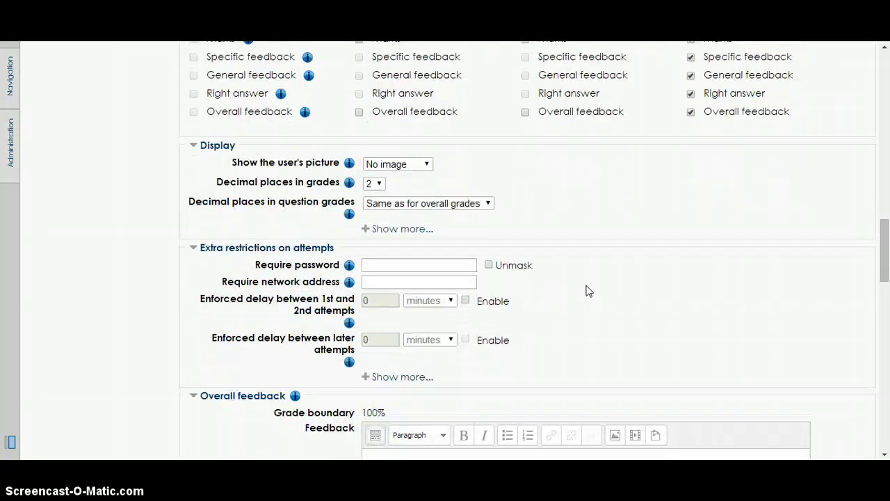
pyautogui.scroll(-1, 588, 290)
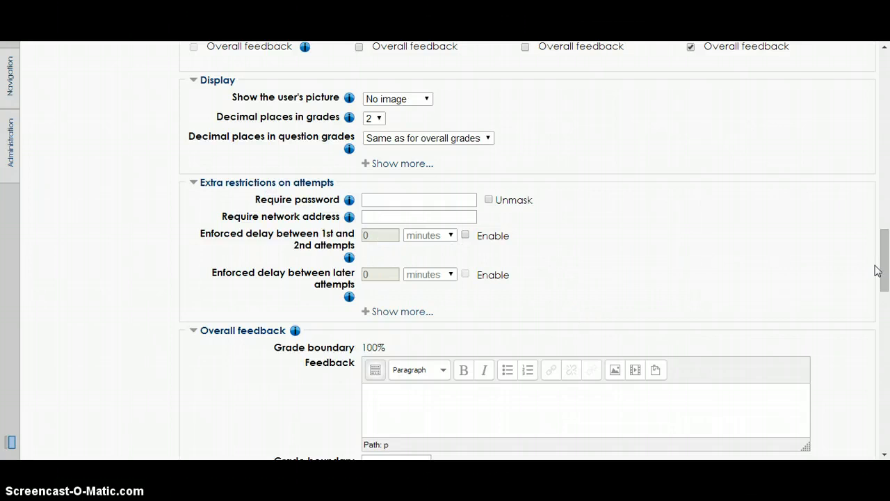
pyautogui.moveTo(885, 269); pyautogui.dragTo(886, 310)
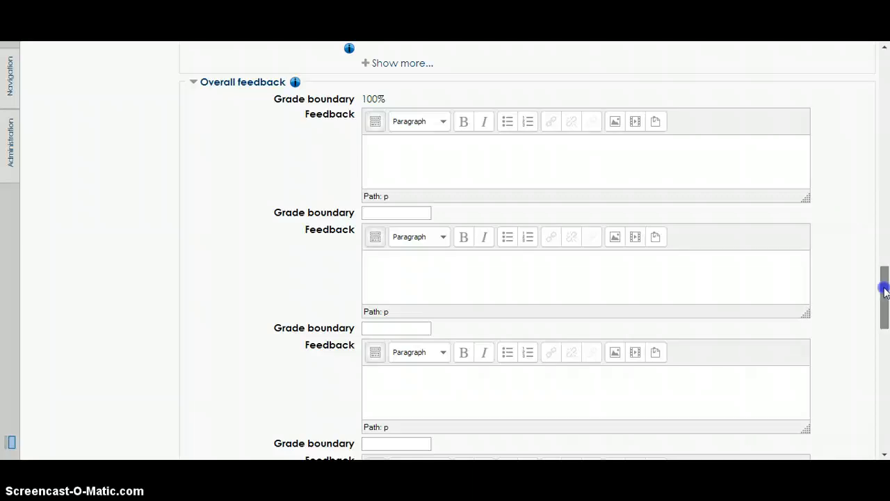
pyautogui.moveTo(885, 292); pyautogui.dragTo(885, 292)
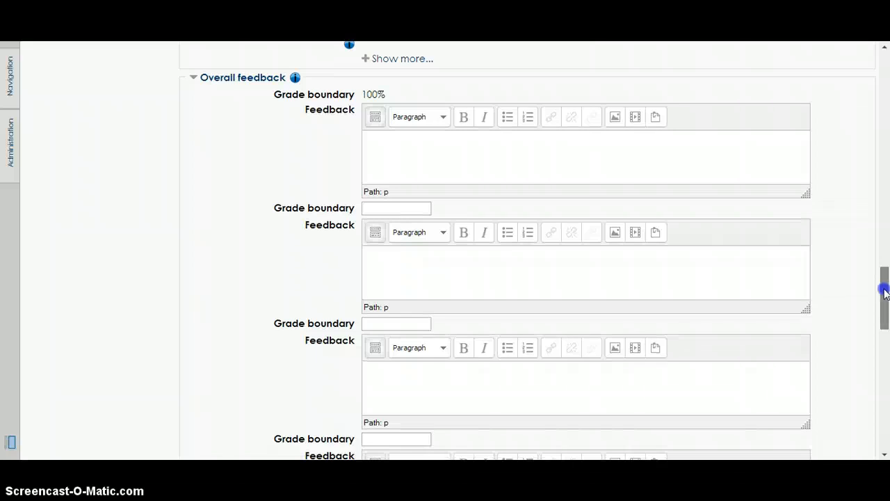
pyautogui.moveTo(886, 332); pyautogui.dragTo(886, 394)
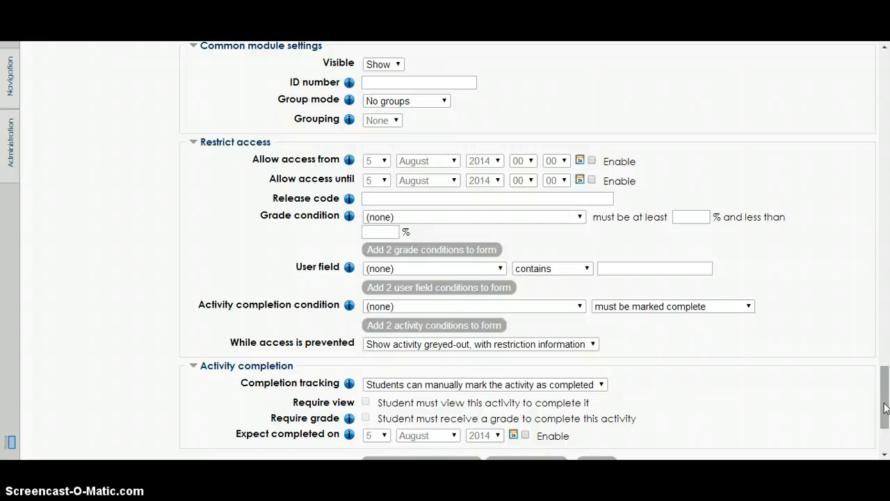
# Save and display the quiz, and open Quiz A for editing its questions
pyautogui.moveTo(885, 408); pyautogui.dragTo(885, 417)
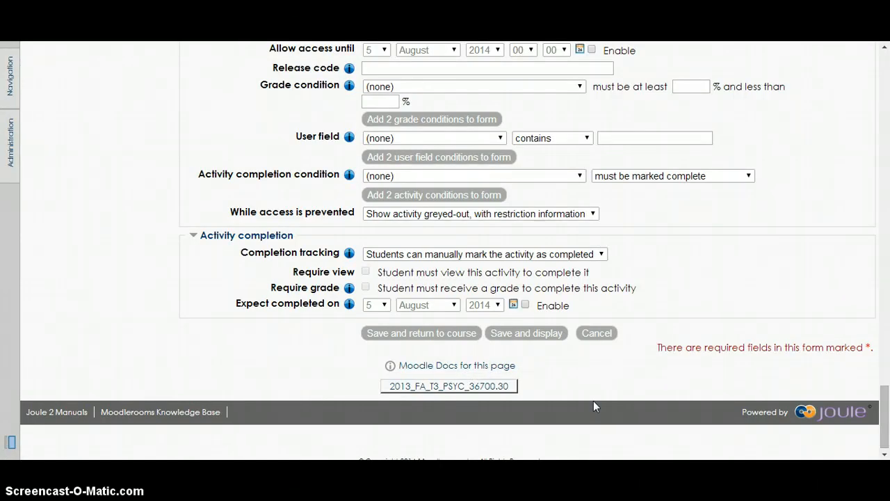
pyautogui.click(526, 334)
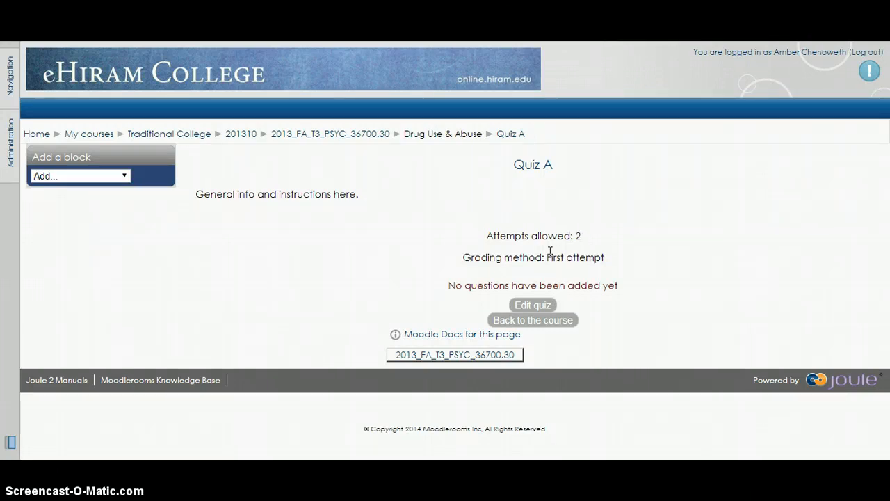
pyautogui.click(529, 309)
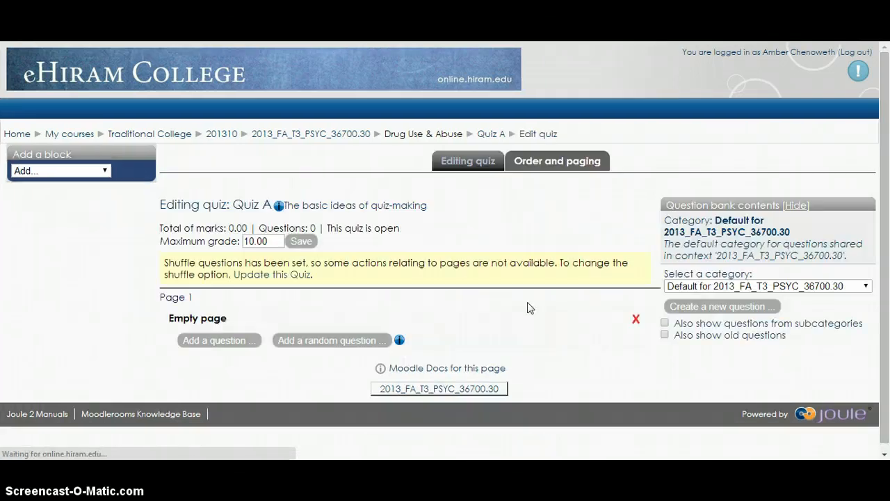
# Show the questions of the Chapter 15 category in the question bank contents
pyautogui.scroll(-1, 535, 314)
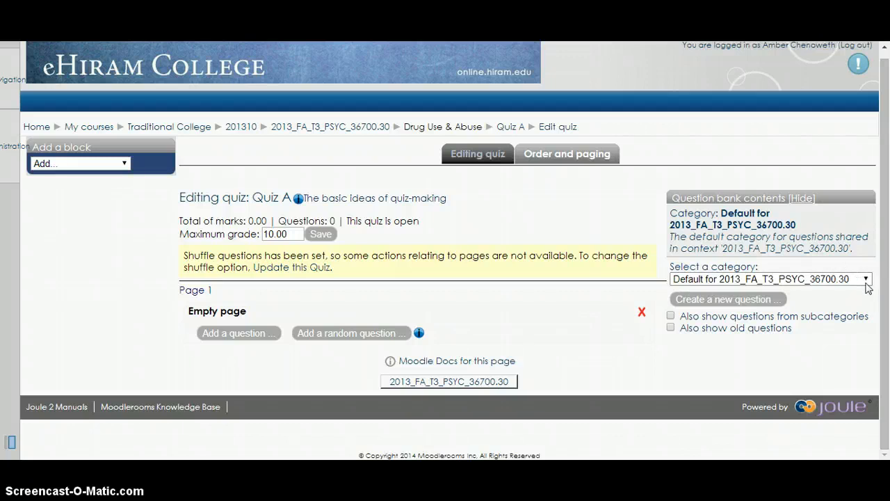
pyautogui.click(867, 287)
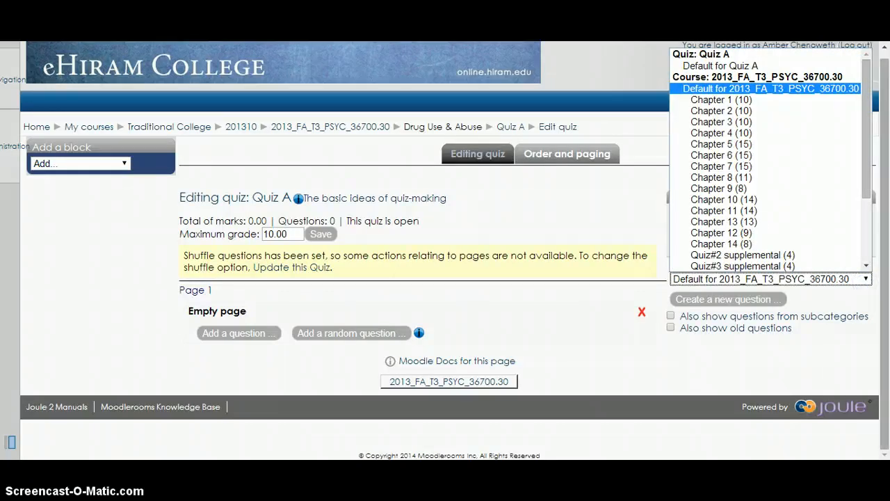
pyautogui.moveTo(866, 103)
pyautogui.mouseDown()
pyautogui.moveTo(855, 202)
pyautogui.moveTo(869, 92)
pyautogui.mouseUp()
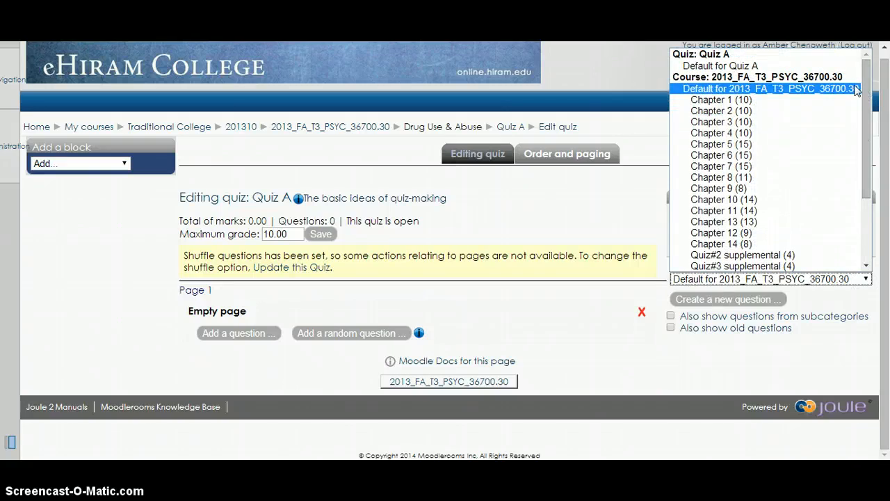
pyautogui.click(813, 88)
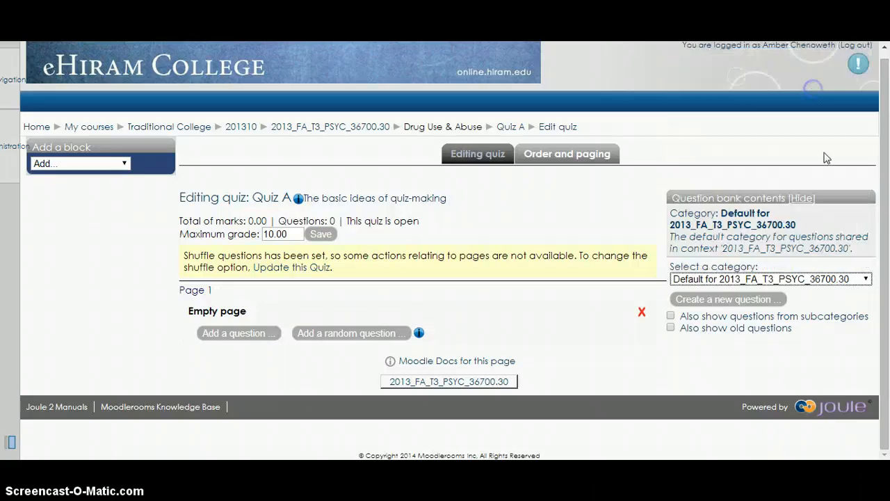
pyautogui.click(866, 279)
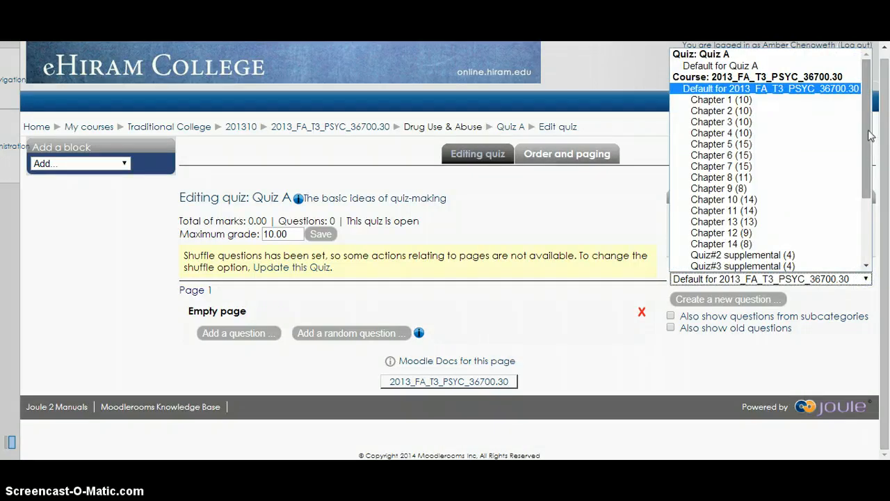
pyautogui.click(865, 221)
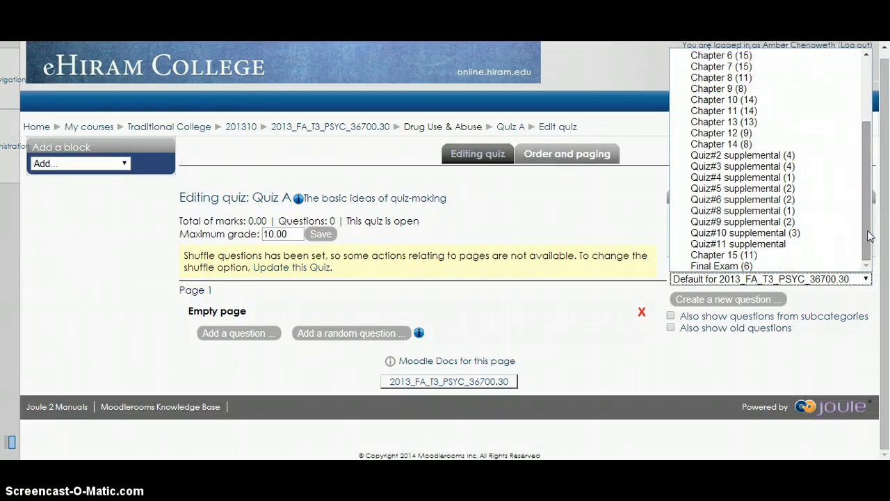
pyautogui.click(733, 255)
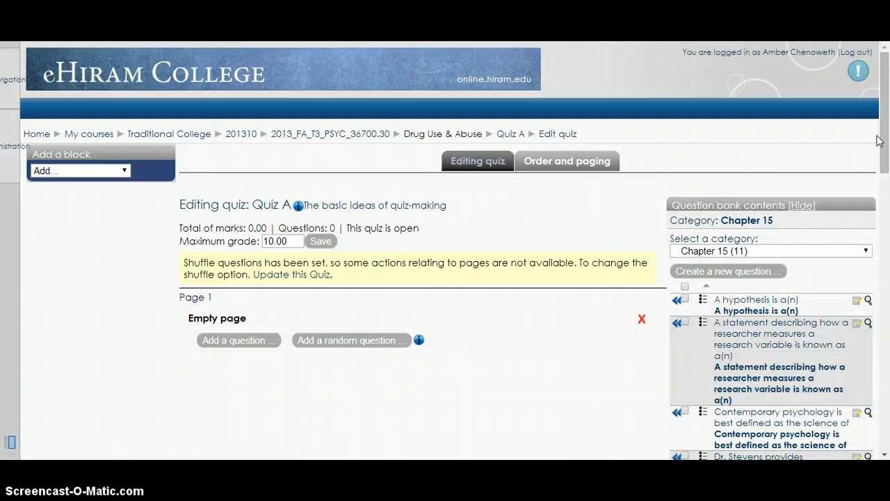
# Add 5 random questions from the Chapter 15 category to the quiz
pyautogui.moveTo(880, 142)
pyautogui.mouseDown()
pyautogui.moveTo(869, 396)
pyautogui.moveTo(882, 143)
pyautogui.mouseUp()
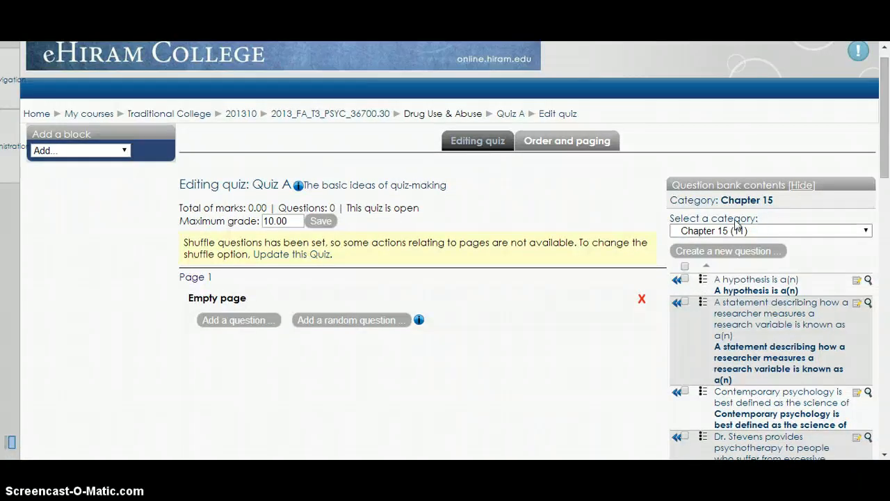
pyautogui.scroll(-1, 695, 219)
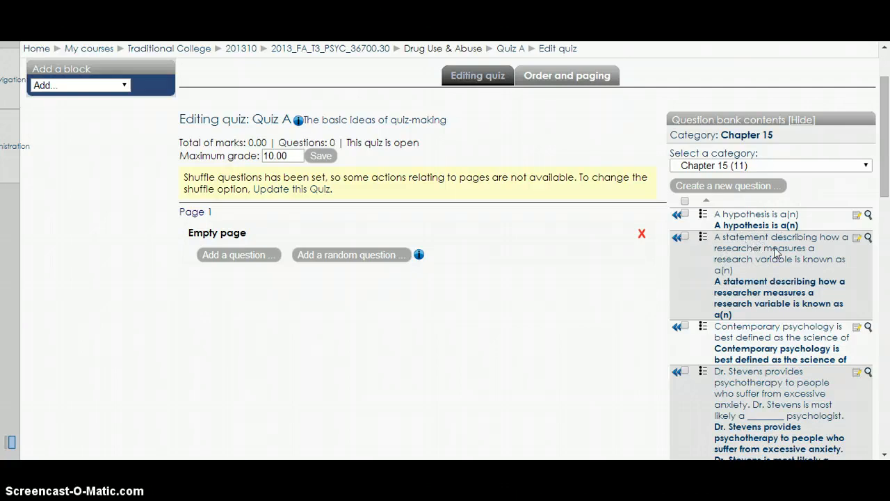
pyautogui.click(886, 149)
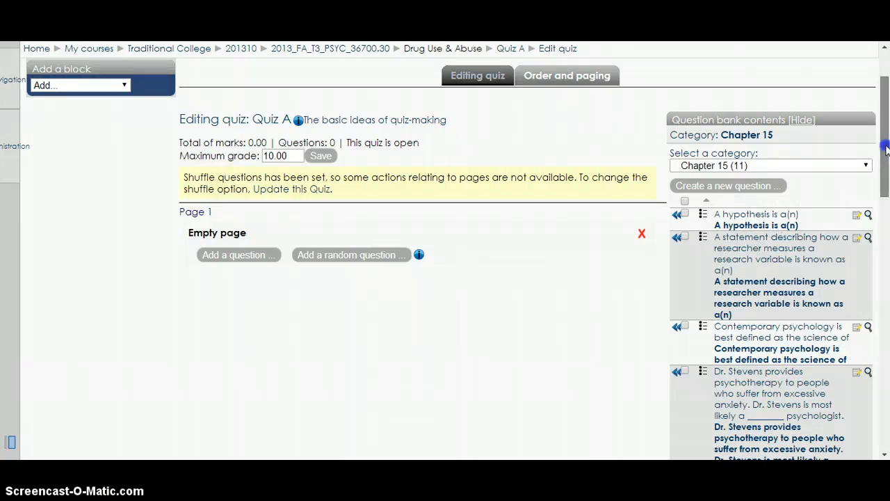
pyautogui.moveTo(886, 149); pyautogui.dragTo(886, 176)
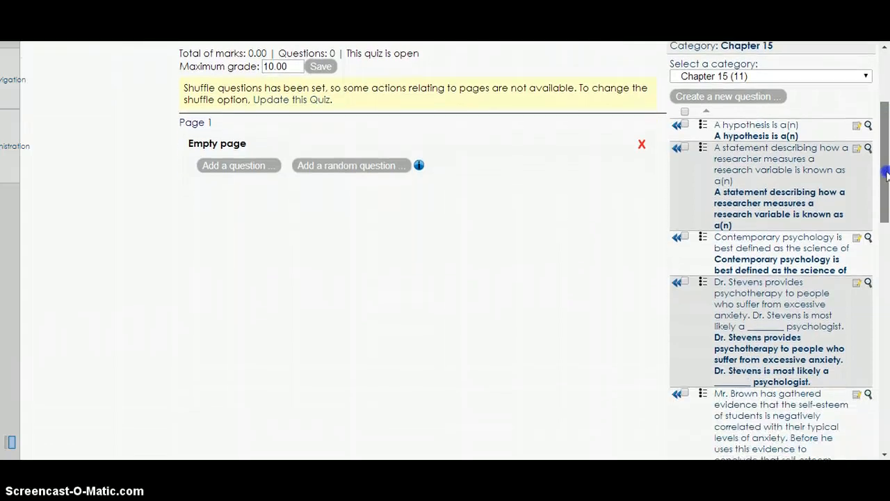
pyautogui.moveTo(887, 176); pyautogui.dragTo(884, 114)
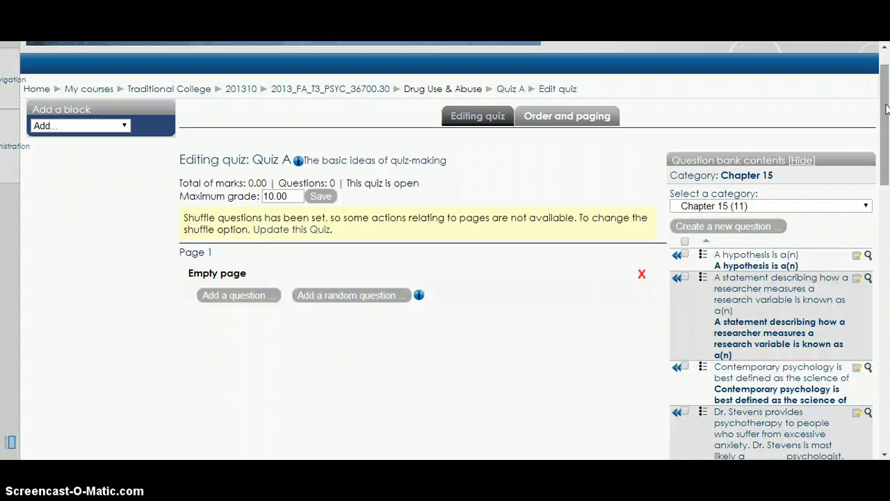
pyautogui.moveTo(886, 106); pyautogui.dragTo(850, 374)
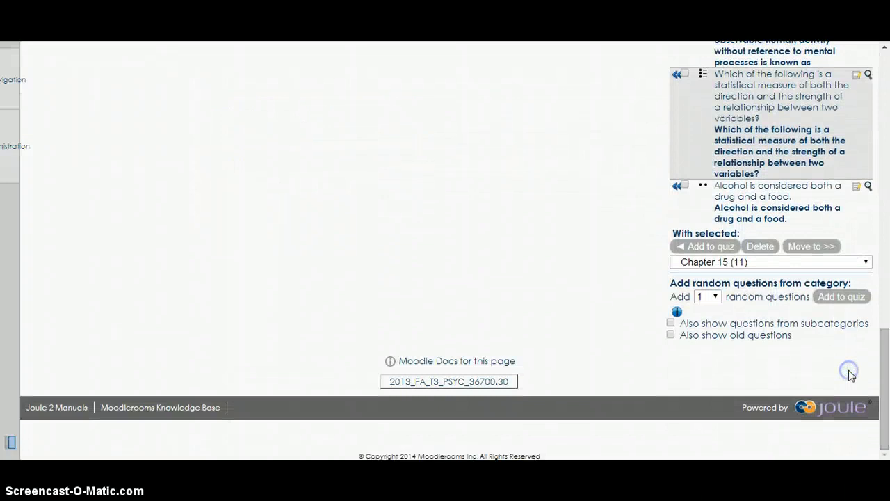
pyautogui.click(714, 297)
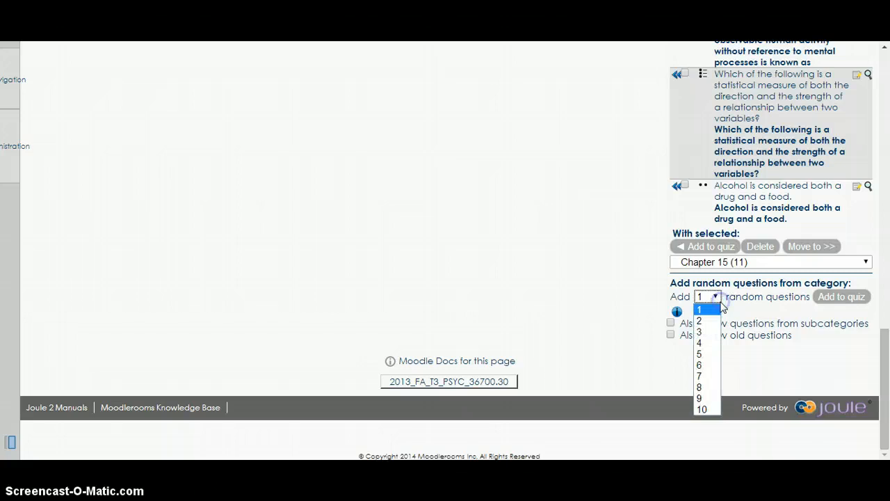
pyautogui.click(707, 353)
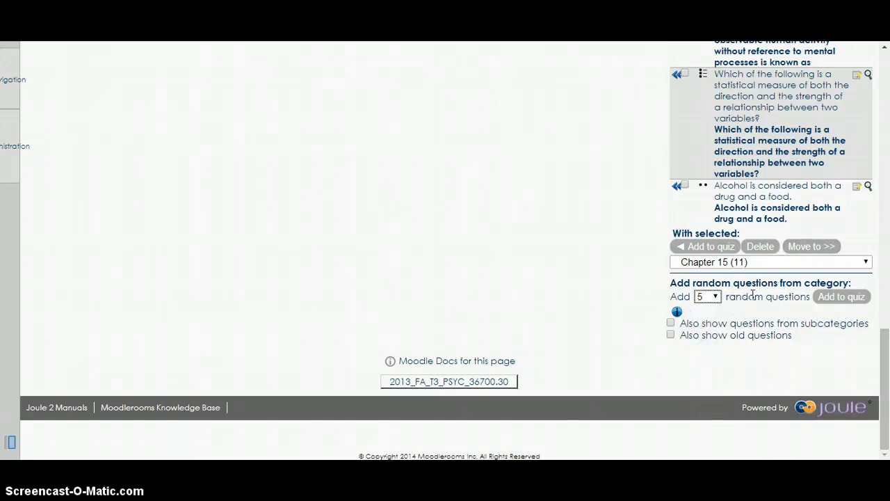
pyautogui.click(844, 299)
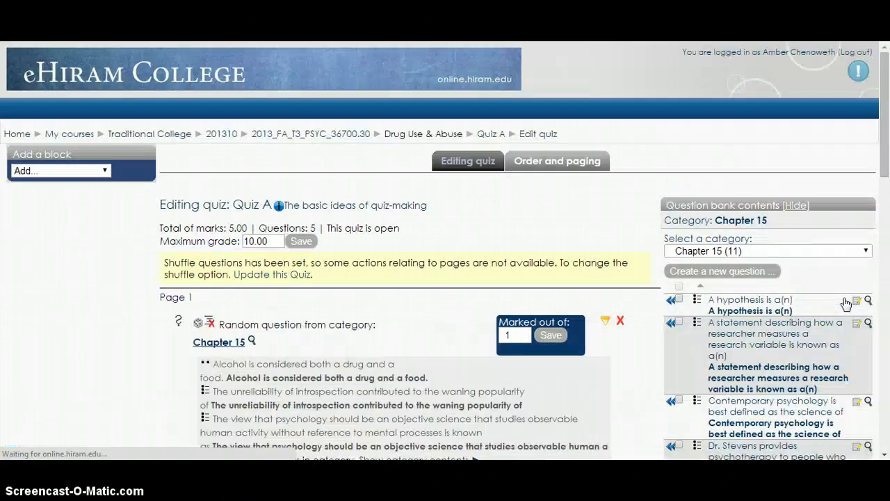
# Examine the random Chapter 15 questions in the quiz, their marks and the options for adding further questions
pyautogui.scroll(-5, 423, 353)
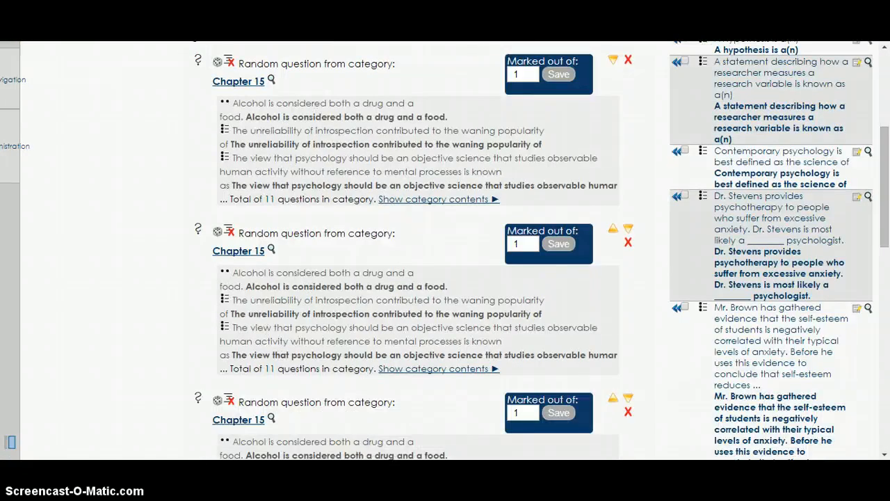
pyautogui.scroll(-10, 280, 284)
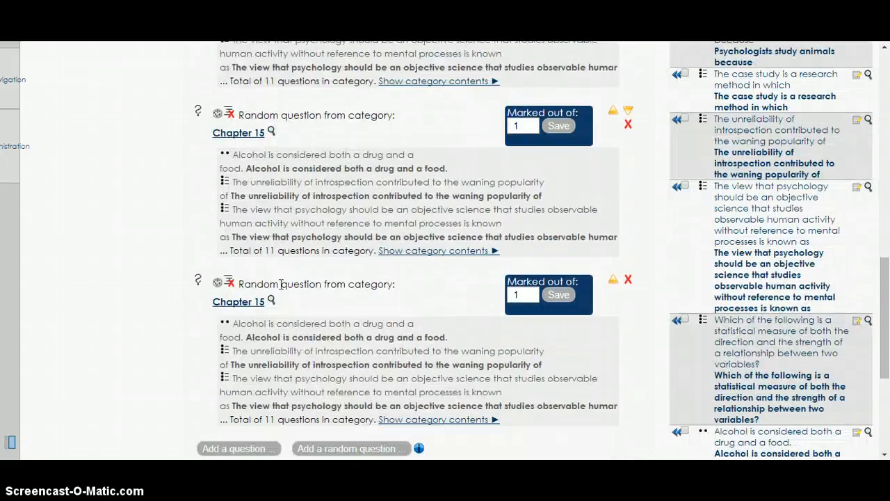
pyautogui.scroll(15, 299, 274)
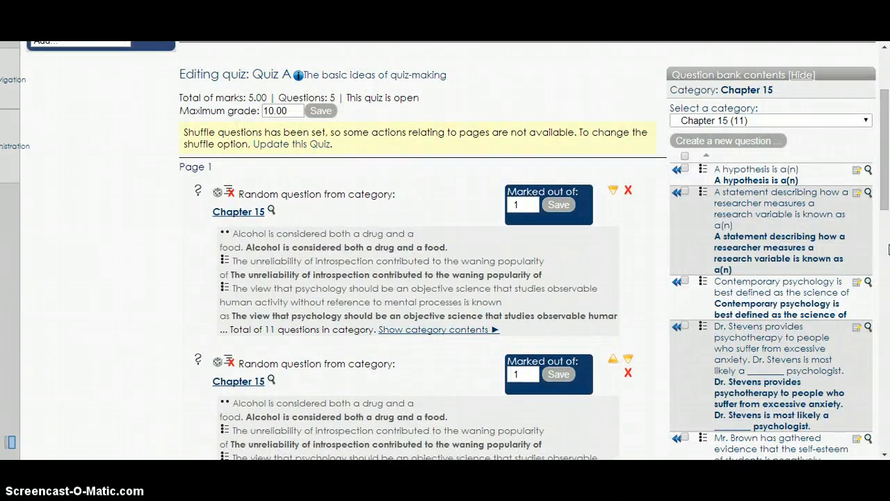
pyautogui.scroll(1, 887, 156)
pyautogui.moveTo(888, 157); pyautogui.dragTo(874, 193)
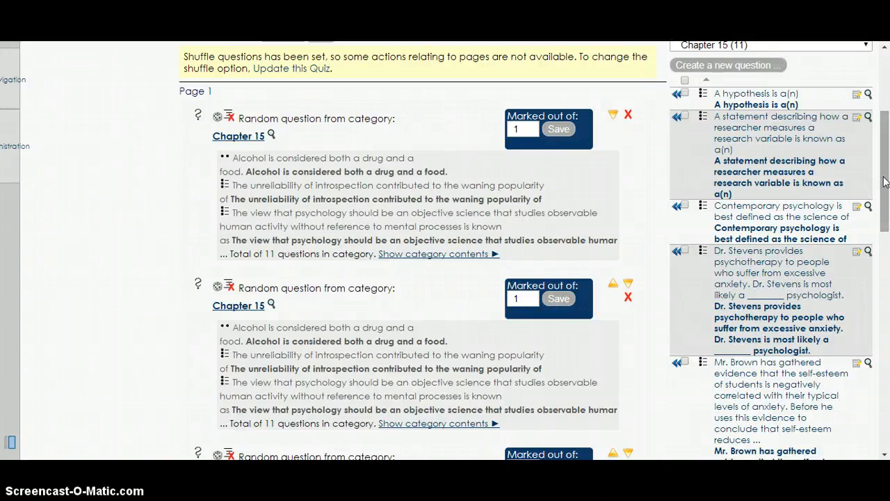
pyautogui.moveTo(884, 183); pyautogui.dragTo(863, 419)
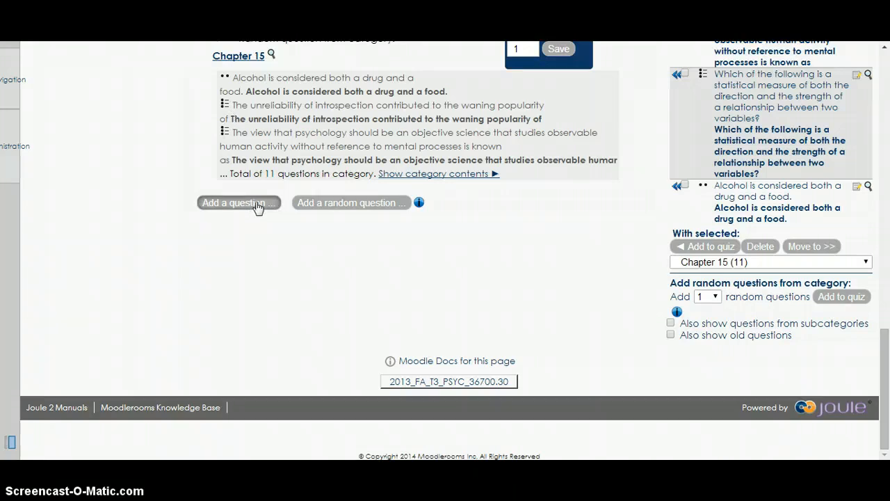
pyautogui.scroll(2, 885, 393)
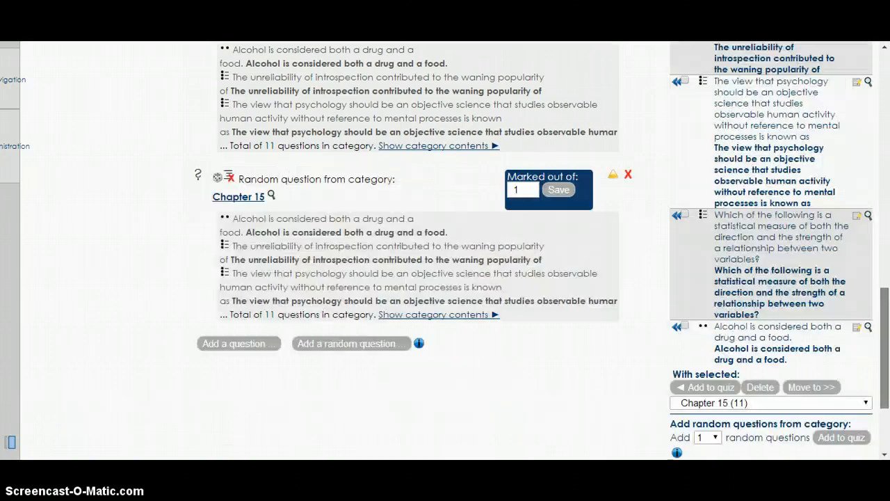
pyautogui.scroll(8, 885, 392)
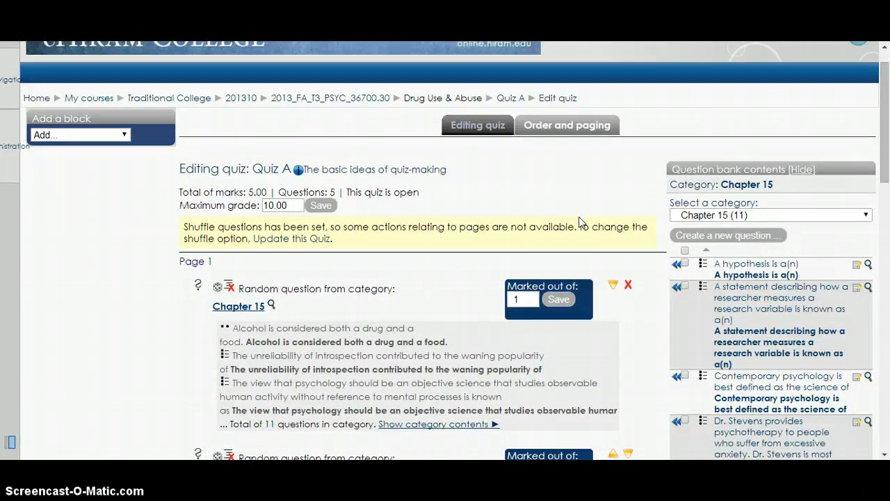
pyautogui.scroll(-2, 603, 304)
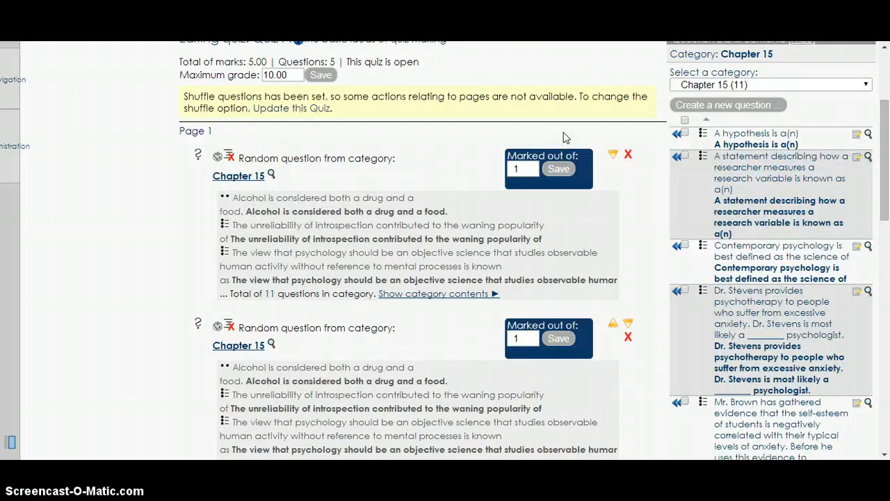
# Set the mark of the first random Chapter 15 question to 2 and save it
pyautogui.scroll(-1, 534, 130)
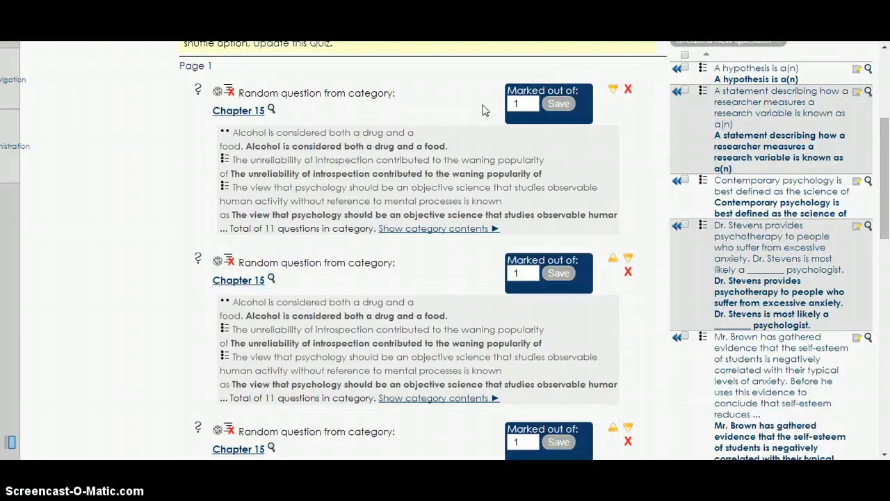
pyautogui.moveTo(524, 104); pyautogui.dragTo(509, 98)
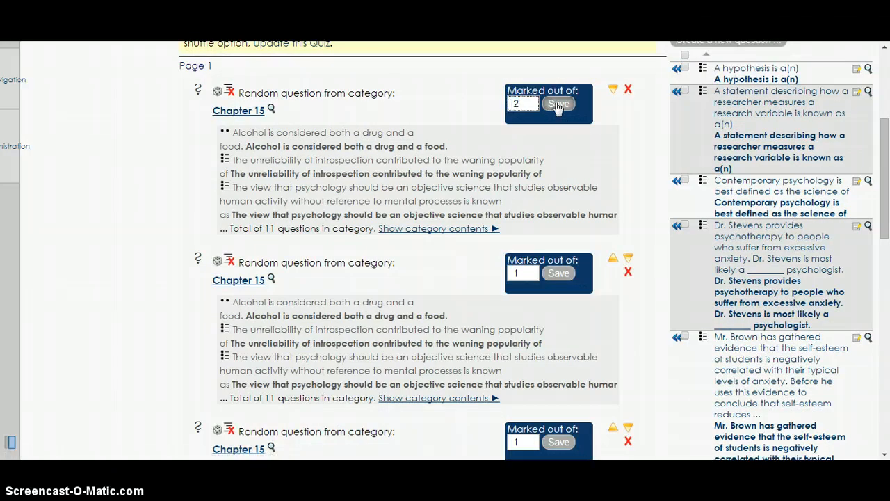
pyautogui.click(557, 104)
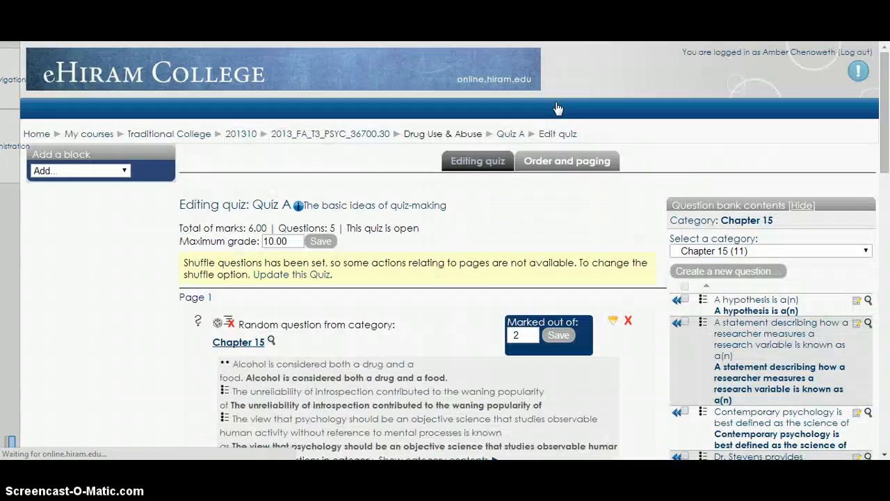
# Set the maximum grade of Quiz A to 6 and save it
pyautogui.scroll(-3, 121, 272)
pyautogui.scroll(2, 130, 230)
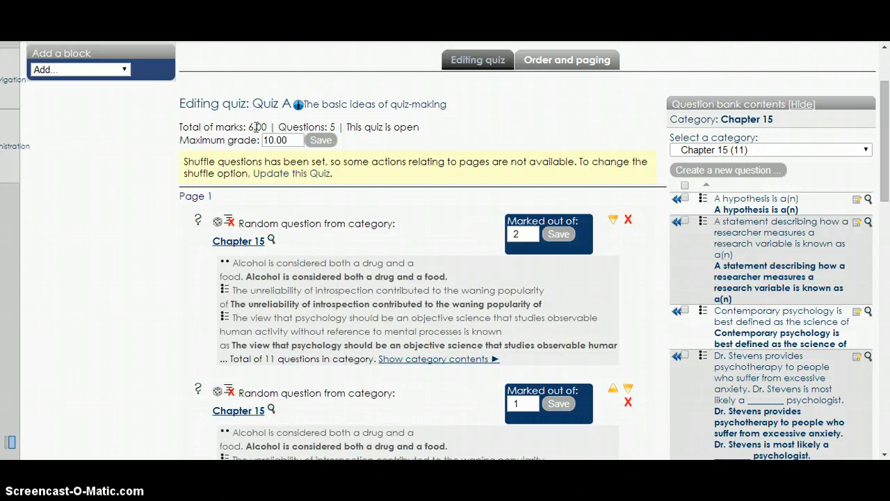
pyautogui.moveTo(295, 137); pyautogui.dragTo(239, 139)
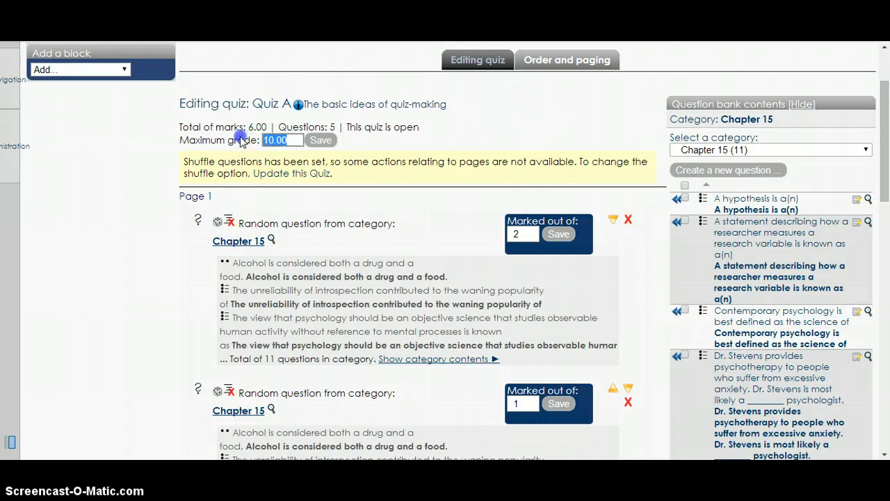
pyautogui.write('6')
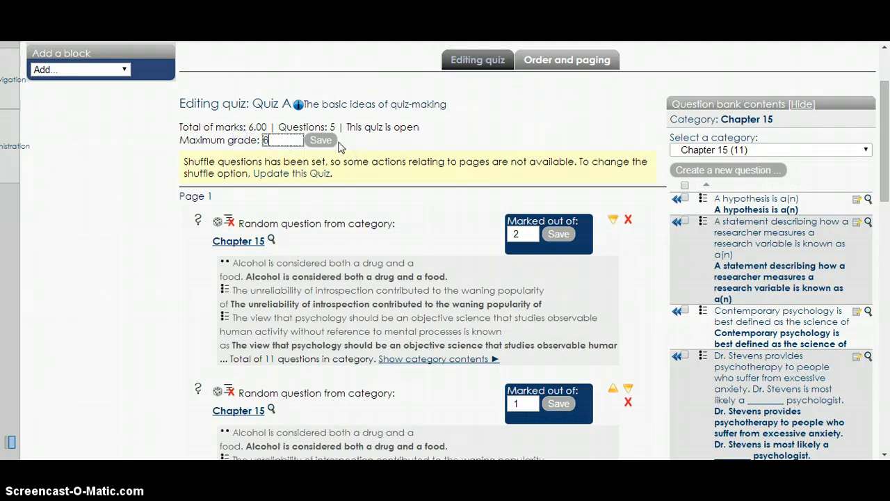
pyautogui.click(324, 142)
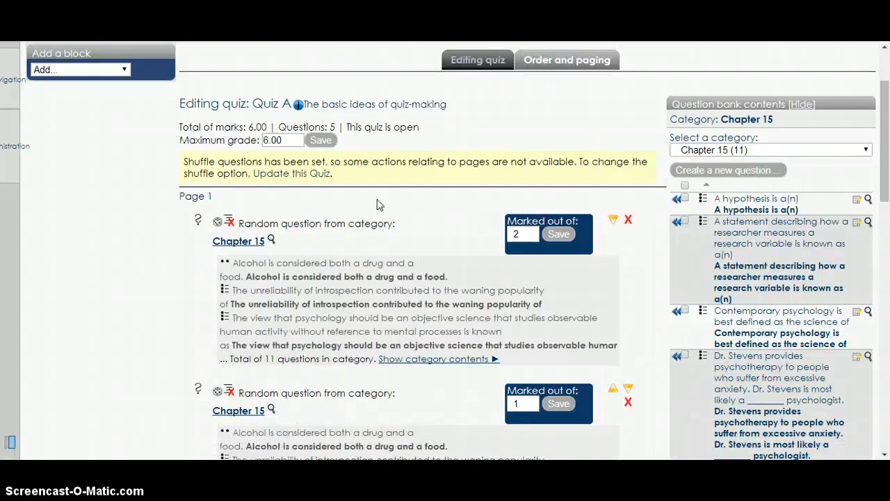
# Leave the quiz editing page for the course main page and open Quiz A from there
pyautogui.scroll(-10, 364, 199)
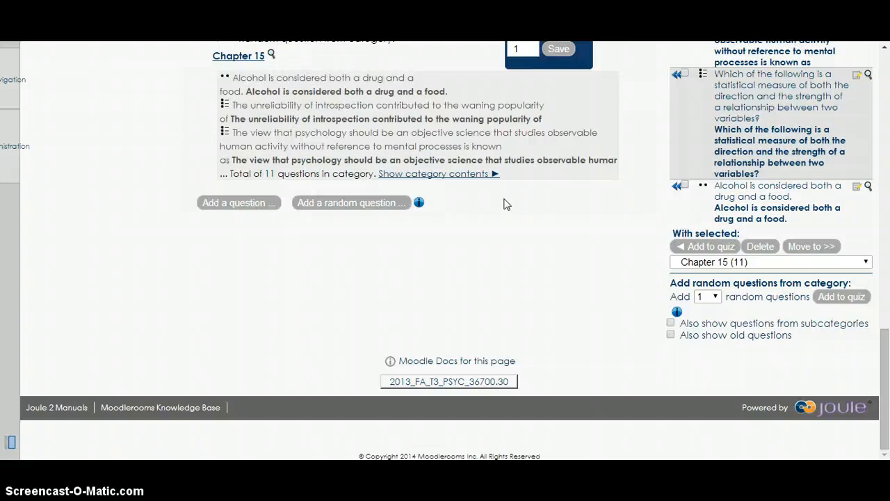
pyautogui.scroll(2, 506, 204)
pyautogui.moveTo(880, 400); pyautogui.dragTo(883, 153)
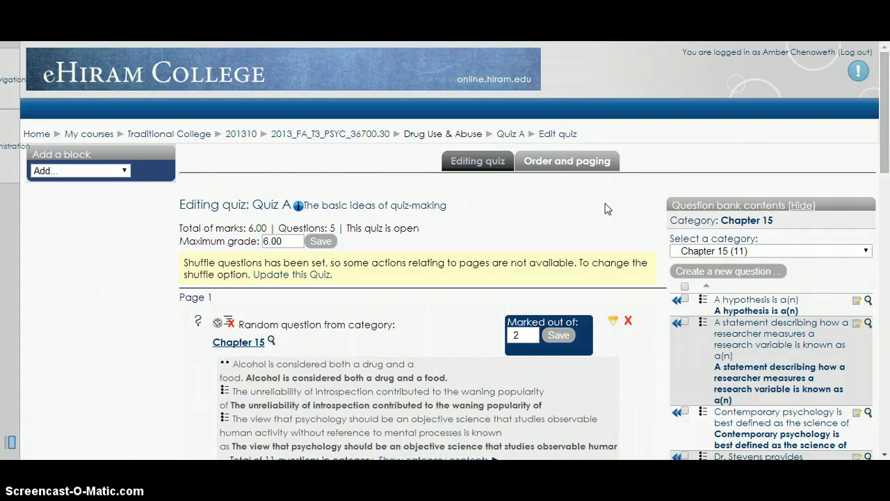
pyautogui.click(328, 136)
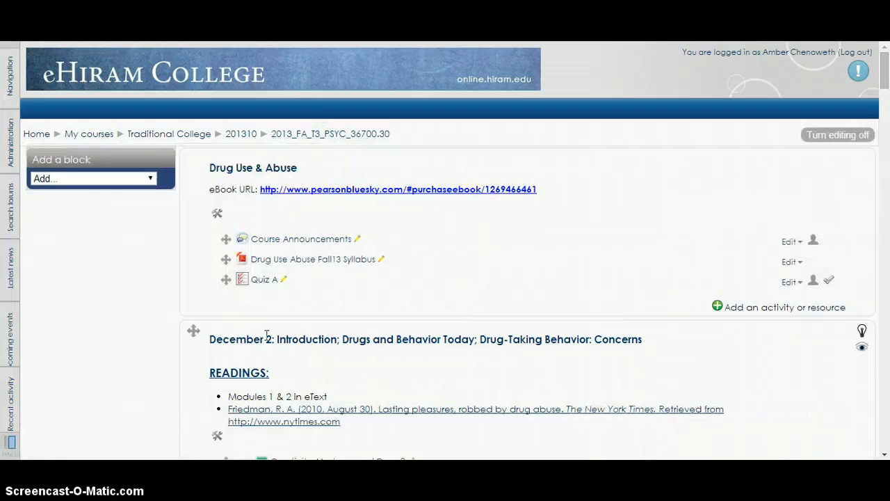
pyautogui.click(263, 282)
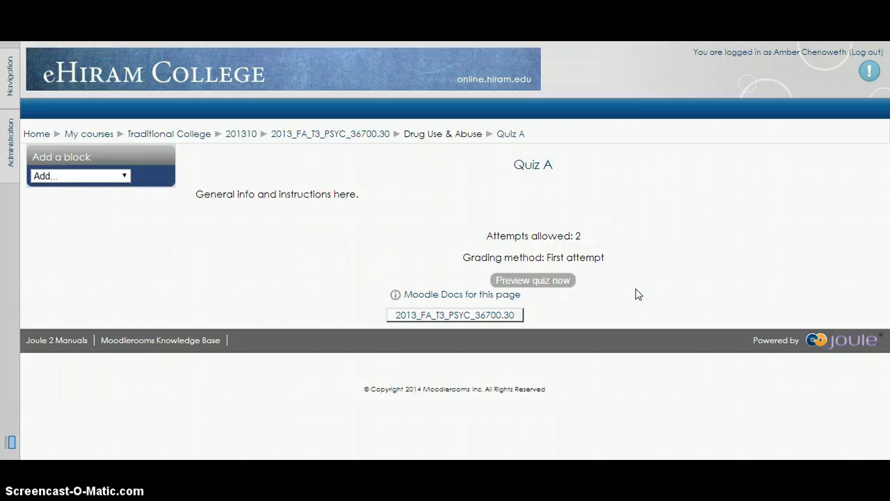
# Start a preview attempt of Quiz A to view its questions, and return to the course main page
pyautogui.click(527, 281)
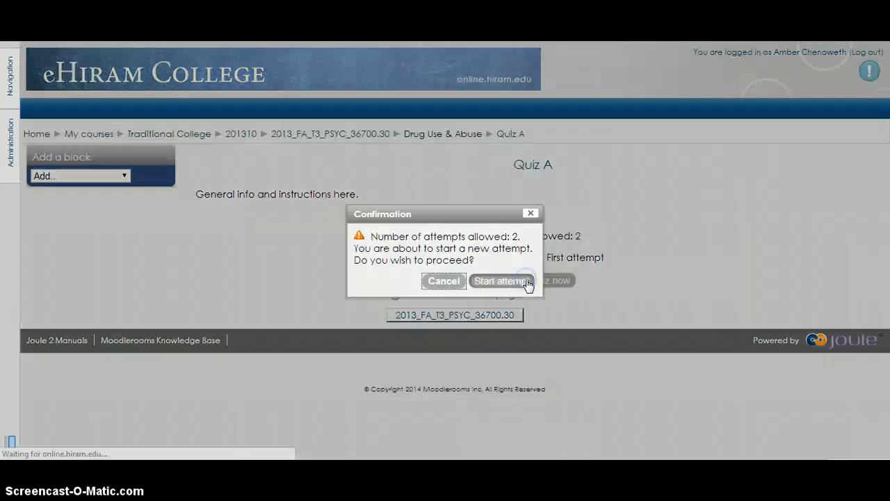
pyautogui.click(479, 282)
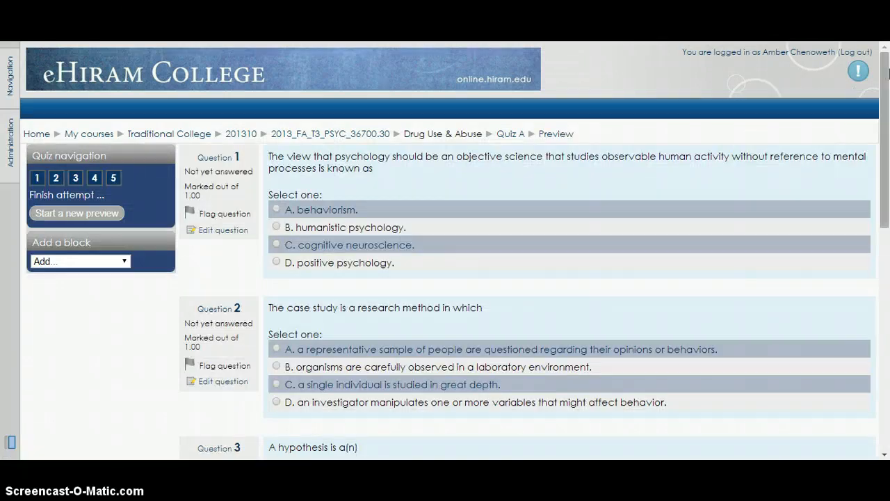
pyautogui.moveTo(880, 79)
pyautogui.mouseDown()
pyautogui.moveTo(881, 335)
pyautogui.moveTo(885, 70)
pyautogui.mouseUp()
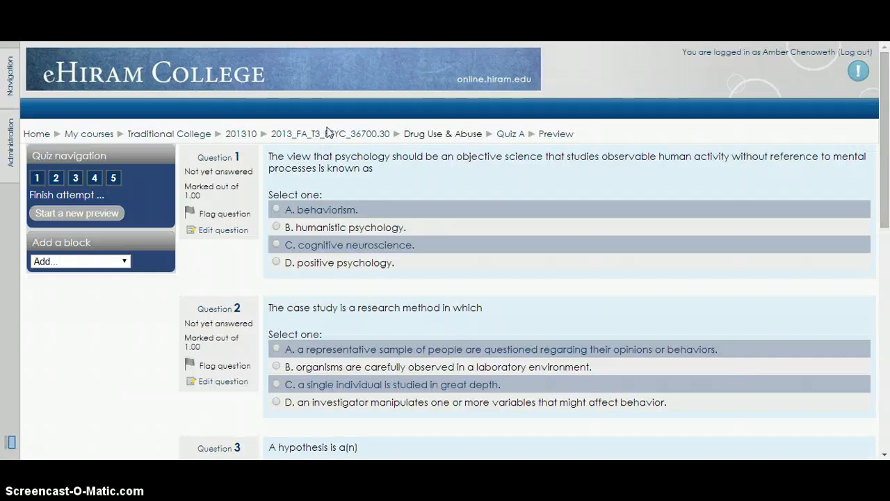
pyautogui.click(324, 134)
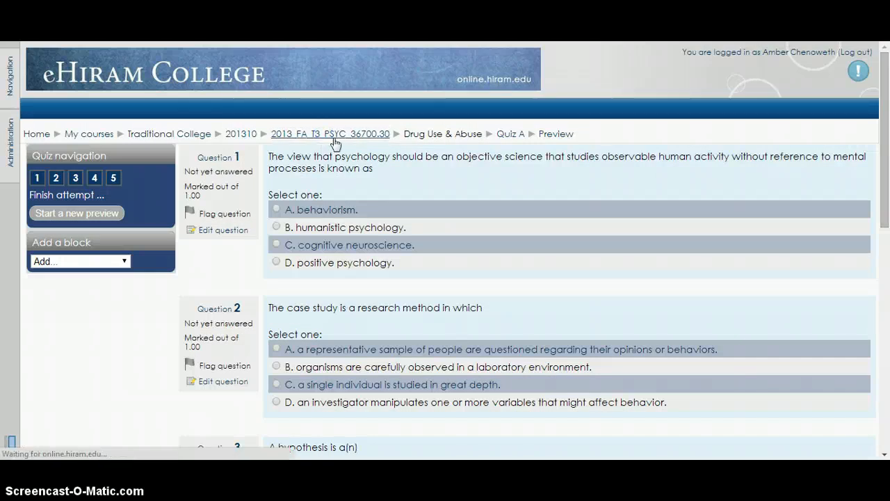